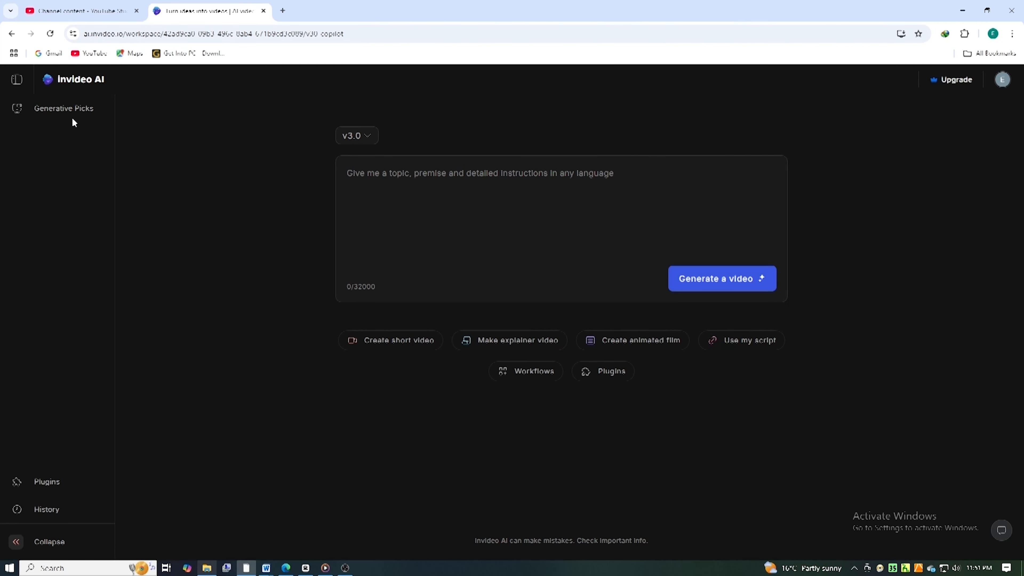
Step: View the Generative Picks gallery of staff-picked videos and close it
{"action": "left_click", "coordinate": [73, 119]}
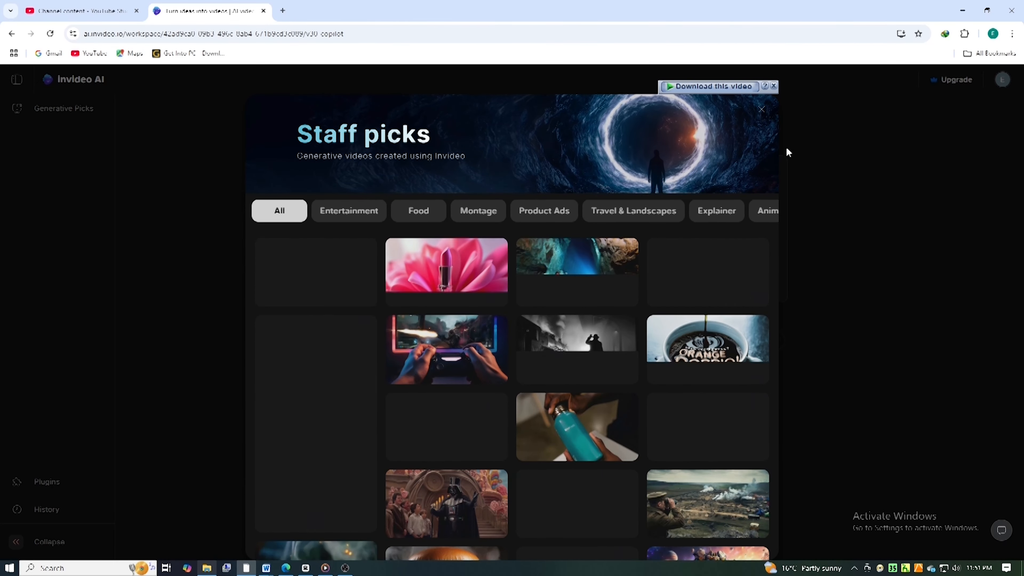
{"action": "left_click", "coordinate": [895, 210]}
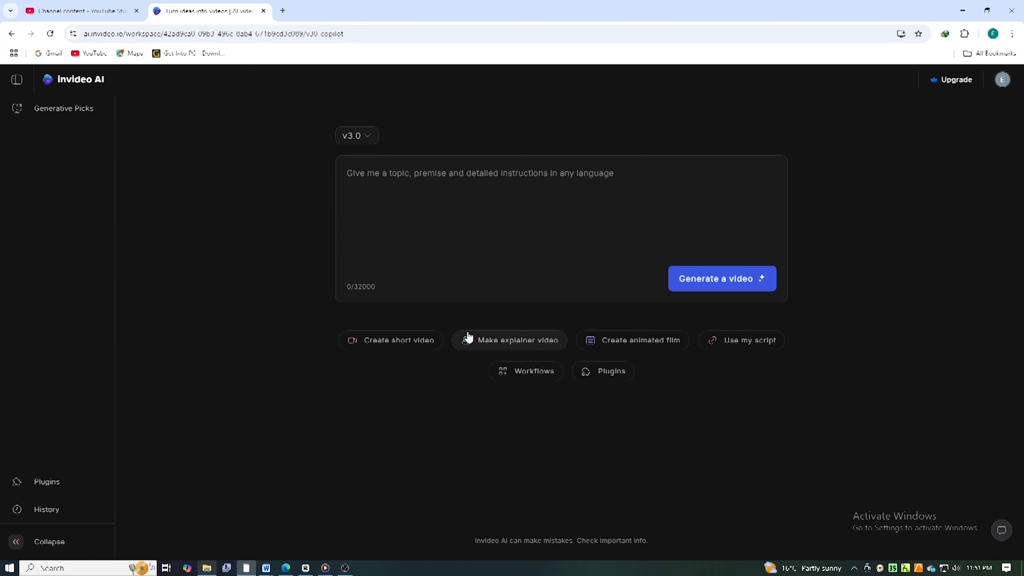
Step: Create a short video for YouTube Shorts on the topic "video editing software" and proceed to generation
{"action": "left_click", "coordinate": [410, 160]}
{"action": "left_click", "coordinate": [406, 340]}
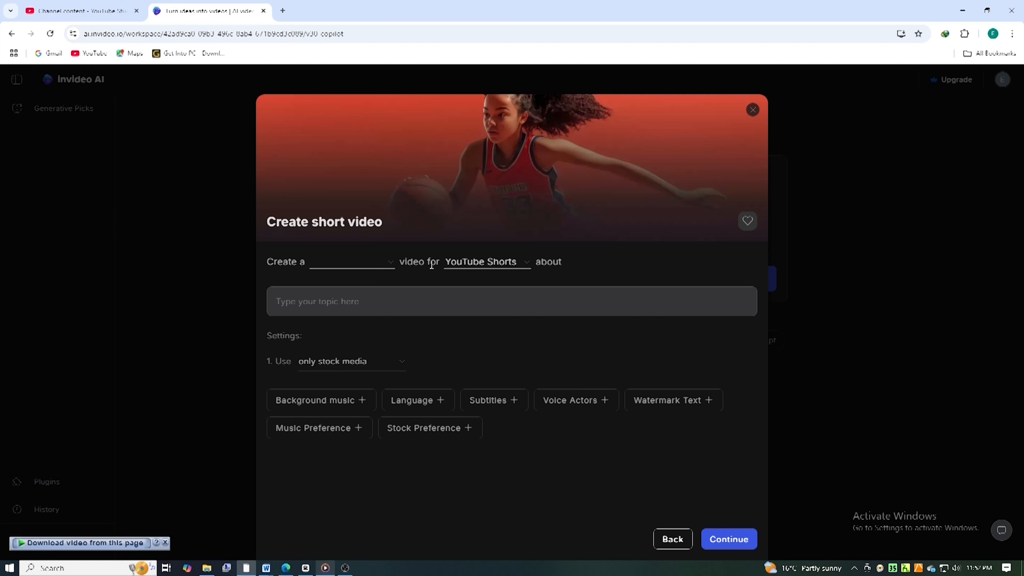
{"action": "left_click", "coordinate": [526, 269]}
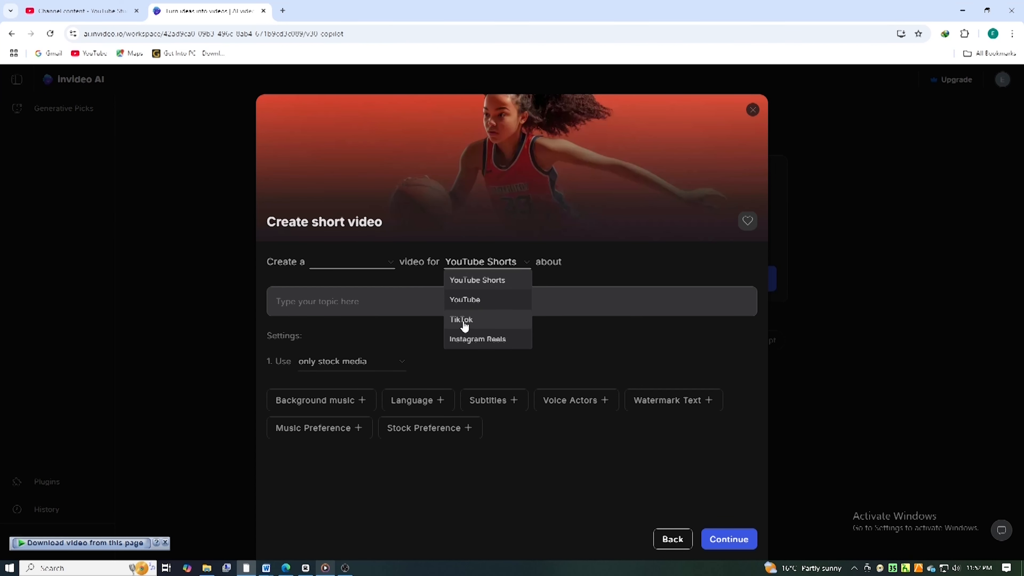
{"action": "left_click", "coordinate": [348, 297]}
{"action": "type", "text": "video editing software"}
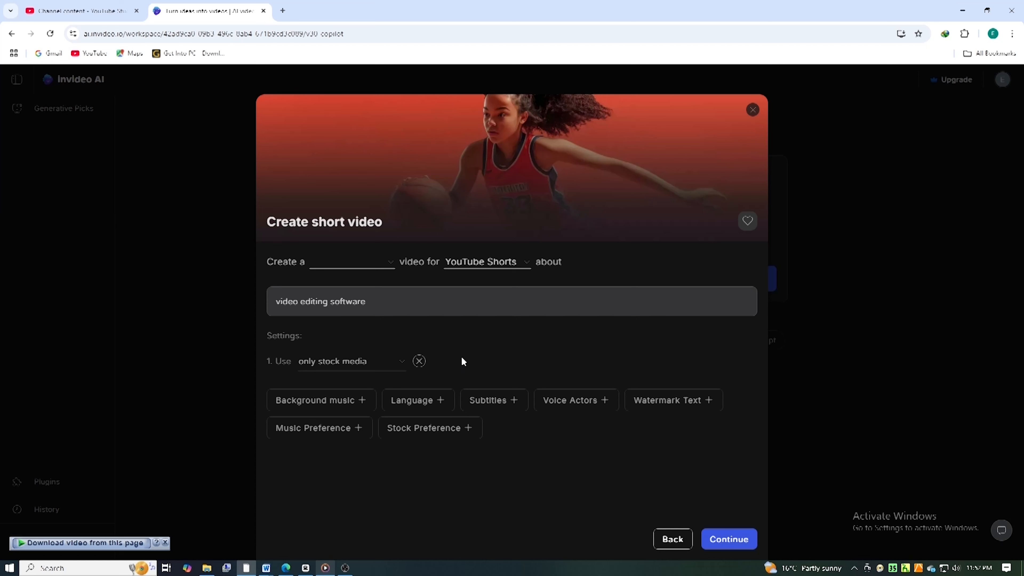
{"action": "left_click", "coordinate": [729, 540]}
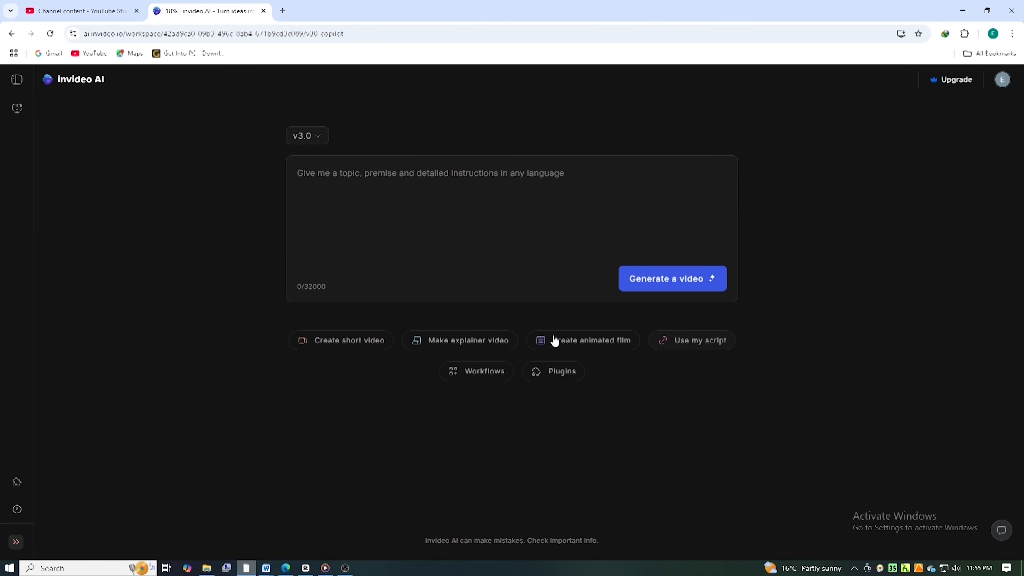
Step: Start an Animated video workflow for Instagram Reels with the topic "school life"
{"action": "left_click", "coordinate": [476, 371]}
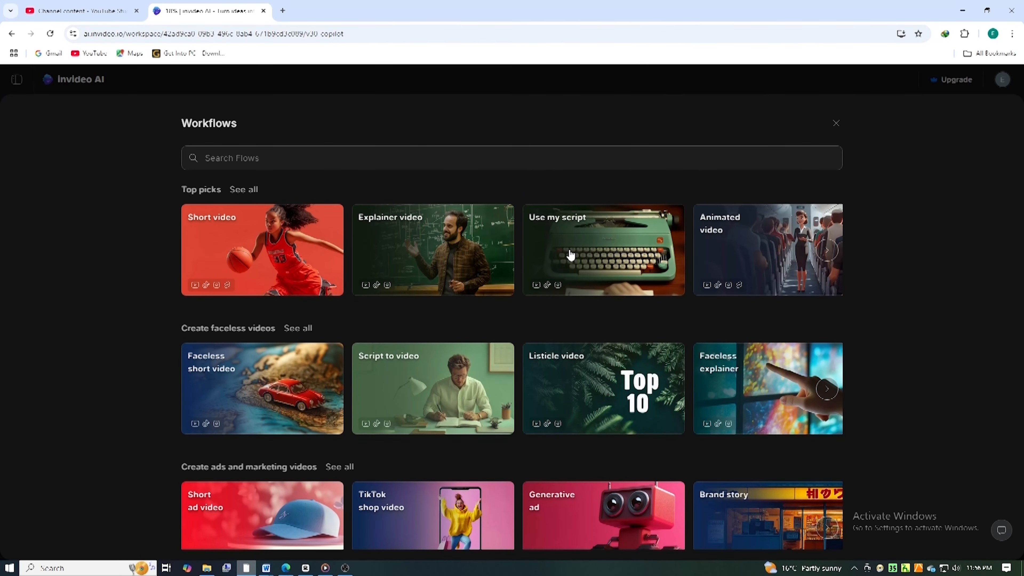
{"action": "left_click", "coordinate": [772, 242]}
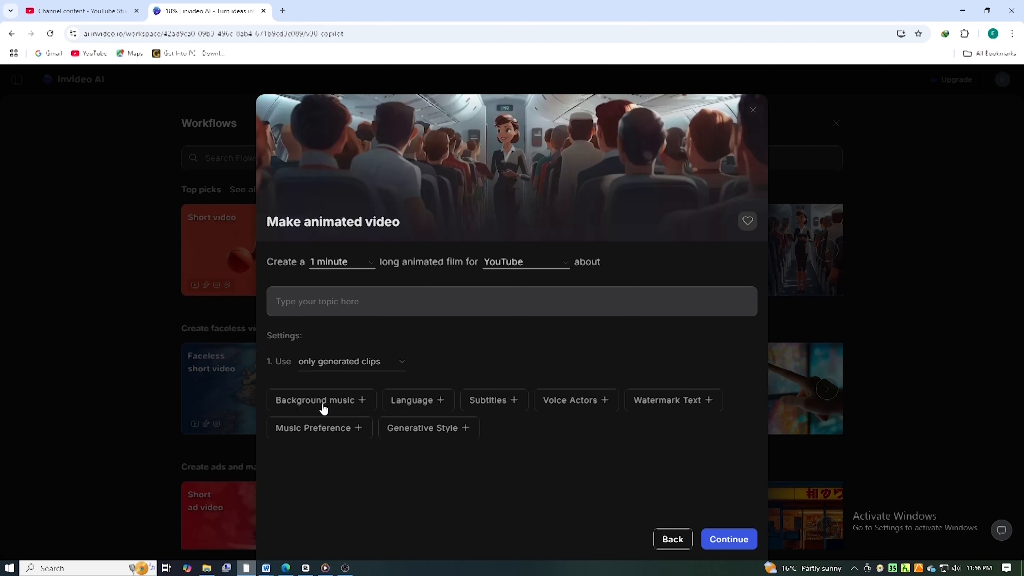
{"action": "left_click", "coordinate": [522, 262]}
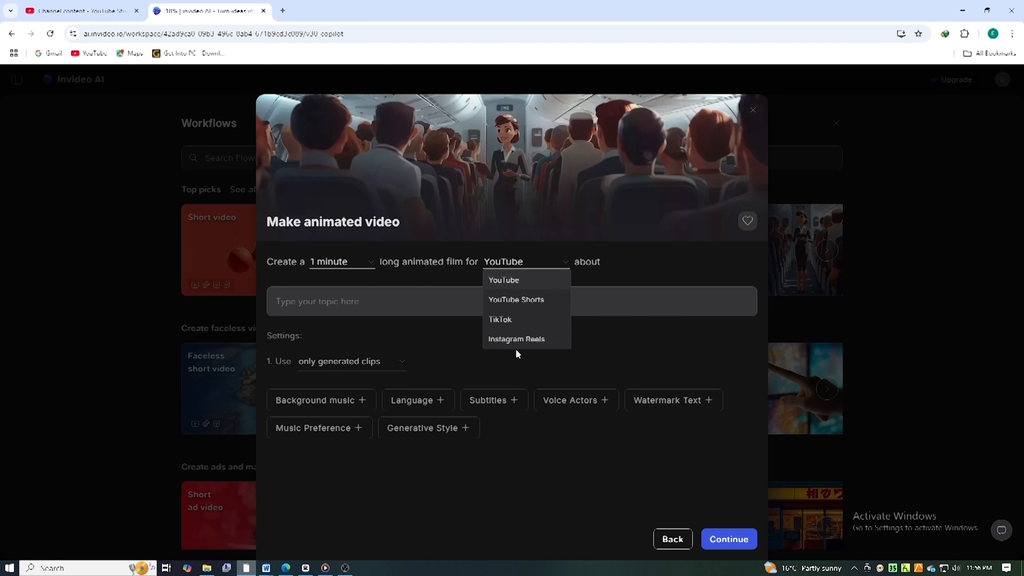
{"action": "left_click", "coordinate": [516, 340]}
{"action": "left_click", "coordinate": [335, 297]}
{"action": "type", "text": "school life"}
Step: Set the animated video to only stock media with "fast and energetic" background music and a voice setting for the narrator
{"action": "left_click", "coordinate": [399, 362]}
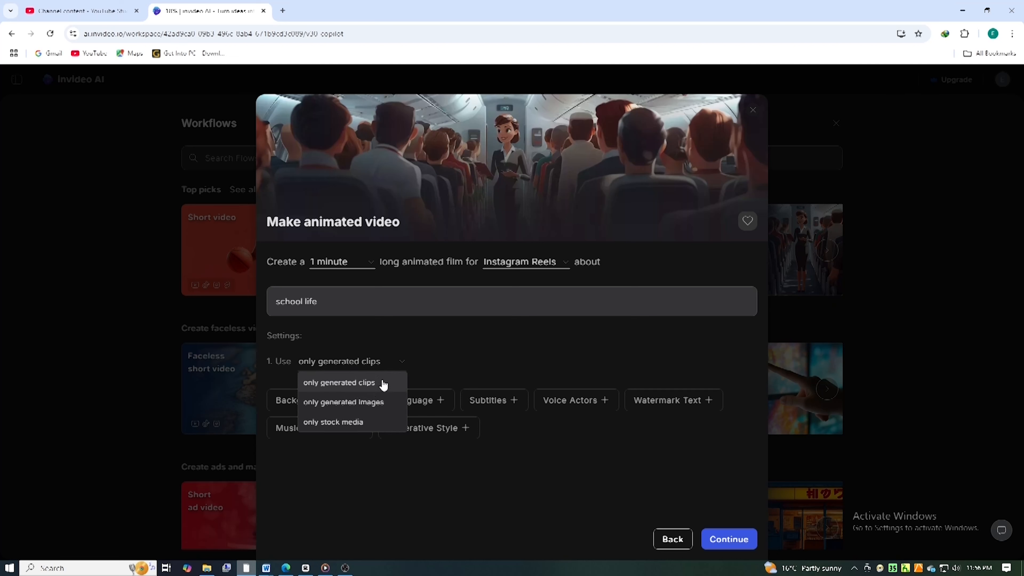
{"action": "left_click", "coordinate": [322, 422]}
{"action": "left_click", "coordinate": [324, 405]}
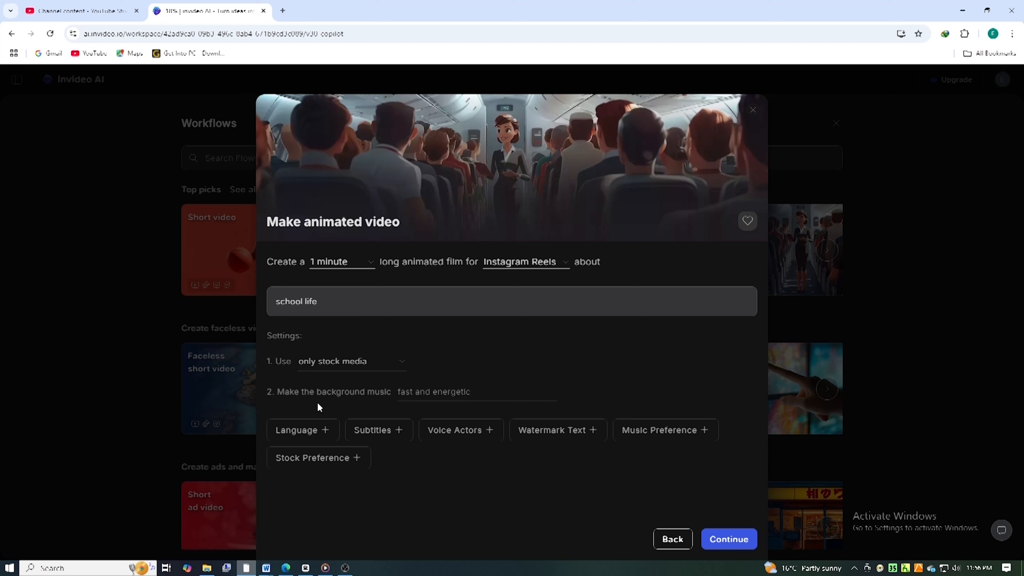
{"action": "left_click", "coordinate": [333, 369]}
{"action": "left_click", "coordinate": [568, 388]}
{"action": "left_click", "coordinate": [460, 430]}
{"action": "left_click", "coordinate": [447, 394]}
{"action": "type", "text": "fast and energetic"}
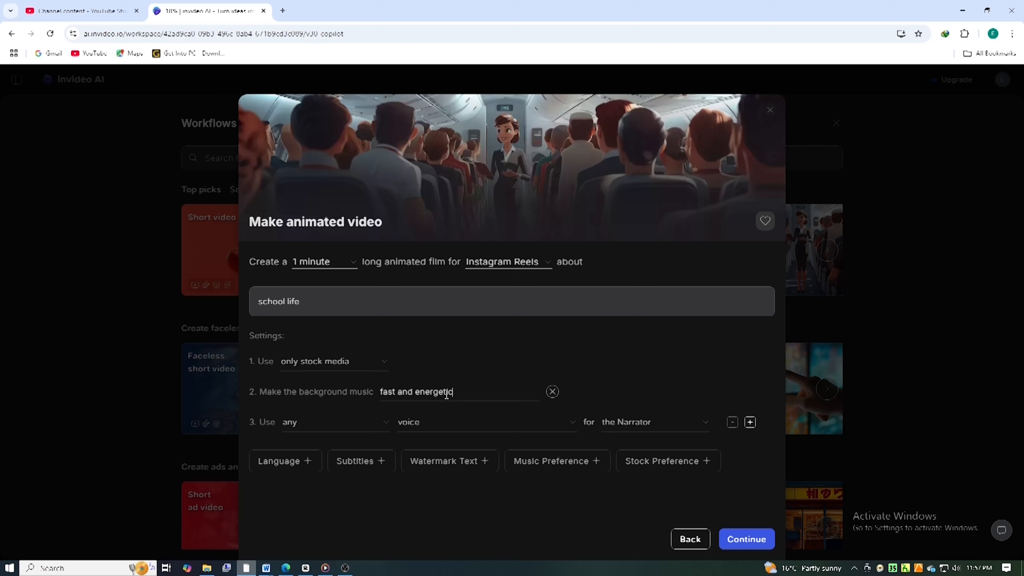
Step: Add a language setting to the animated video and browse the voice choices for the narrator
{"action": "left_click", "coordinate": [386, 423]}
{"action": "left_click", "coordinate": [294, 464]}
{"action": "left_click", "coordinate": [573, 427]}
{"action": "scroll", "coordinate": [448, 343], "scroll_direction": "down", "scroll_amount": 5}
{"action": "scroll", "coordinate": [457, 318], "scroll_direction": "up", "scroll_amount": 5}
{"action": "left_click", "coordinate": [448, 224]}
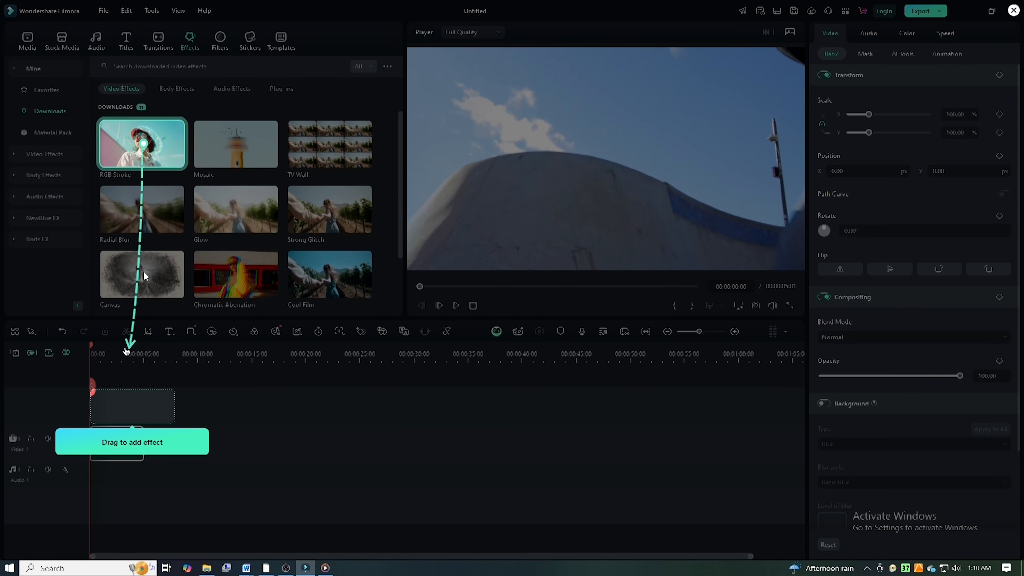
Step: In Wondershare Filmora, add the RGB Stroke effect above the clip on the timeline and play the result
{"action": "left_click", "coordinate": [105, 254]}
{"action": "left_click_drag", "start_coordinate": [108, 420], "coordinate": [116, 419]}
{"action": "left_click", "coordinate": [456, 309]}
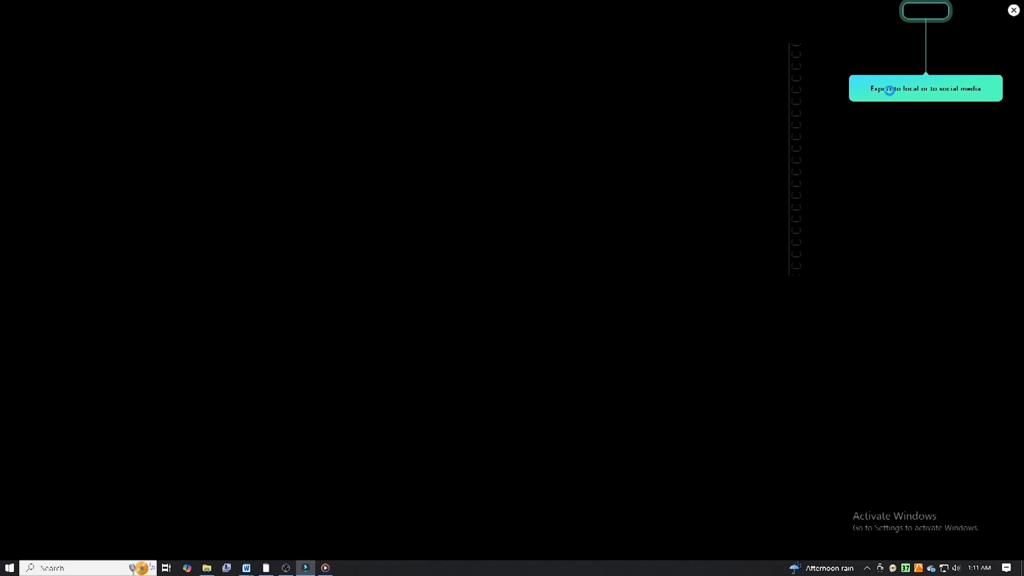
Step: Open the export settings from the guided walkthrough, exit the walkthrough and close the settings without exporting
{"action": "left_click", "coordinate": [888, 88]}
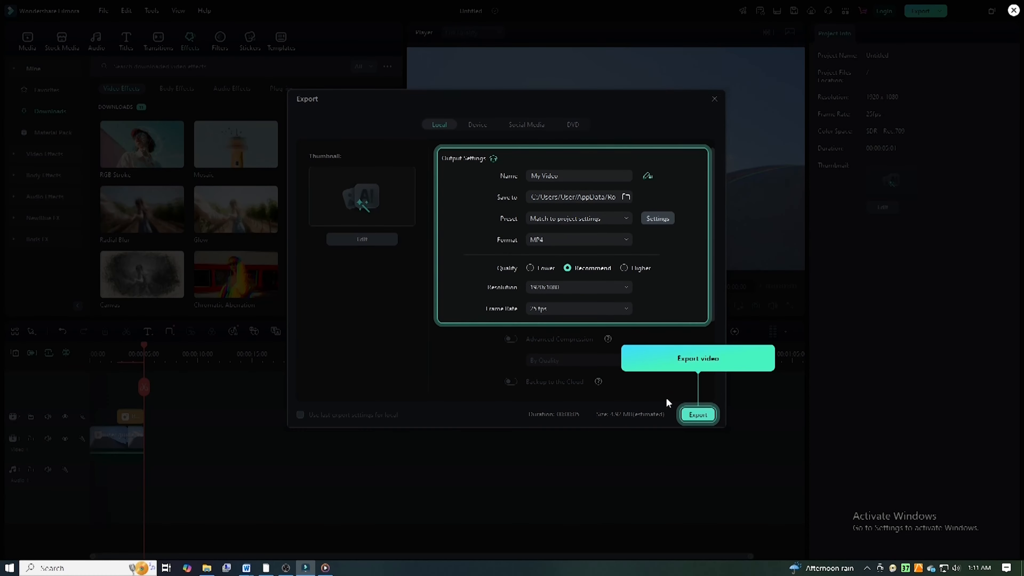
{"action": "left_click", "coordinate": [1014, 11]}
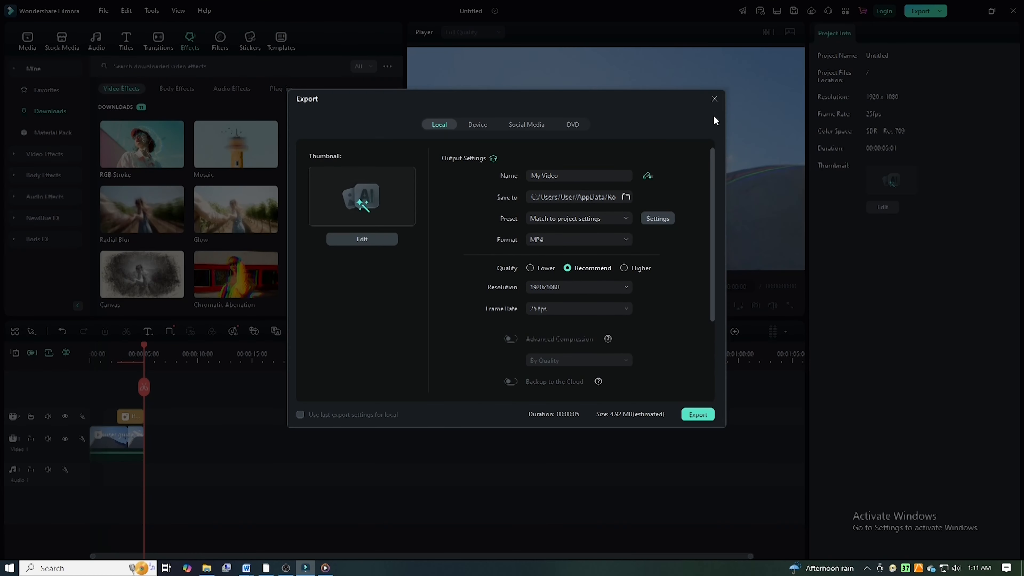
{"action": "left_click", "coordinate": [714, 99]}
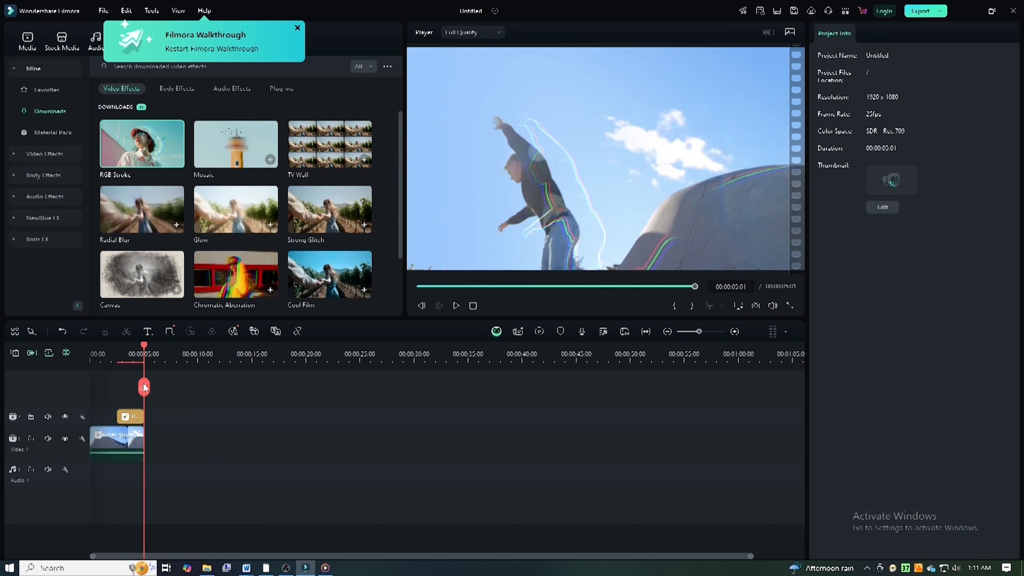
Step: Move the RGB Stroke effect to the start of the timeline and dismiss the Live Update window
{"action": "left_click_drag", "start_coordinate": [128, 420], "coordinate": [103, 419]}
{"action": "left_click", "coordinate": [108, 445]}
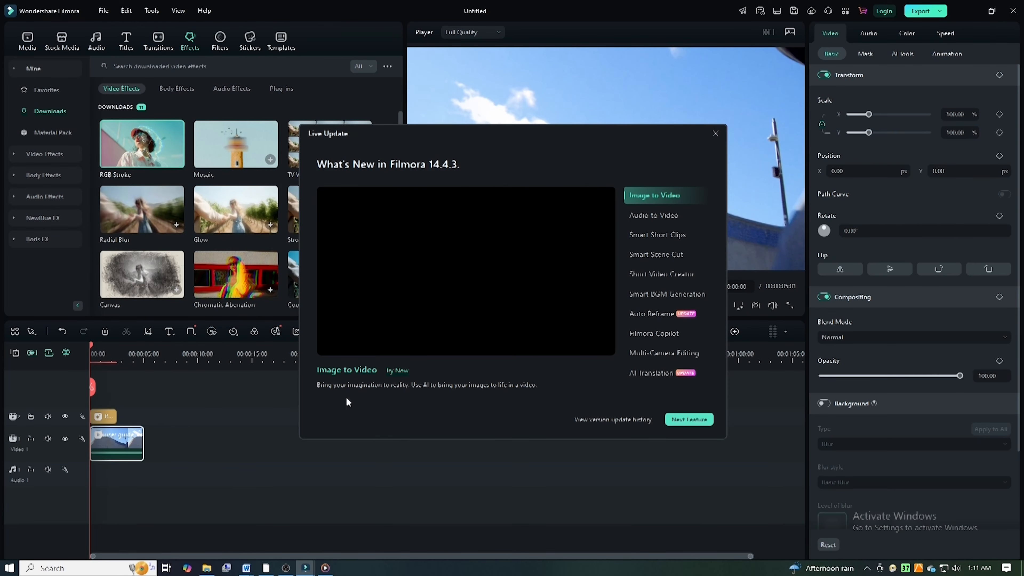
{"action": "left_click", "coordinate": [715, 133]}
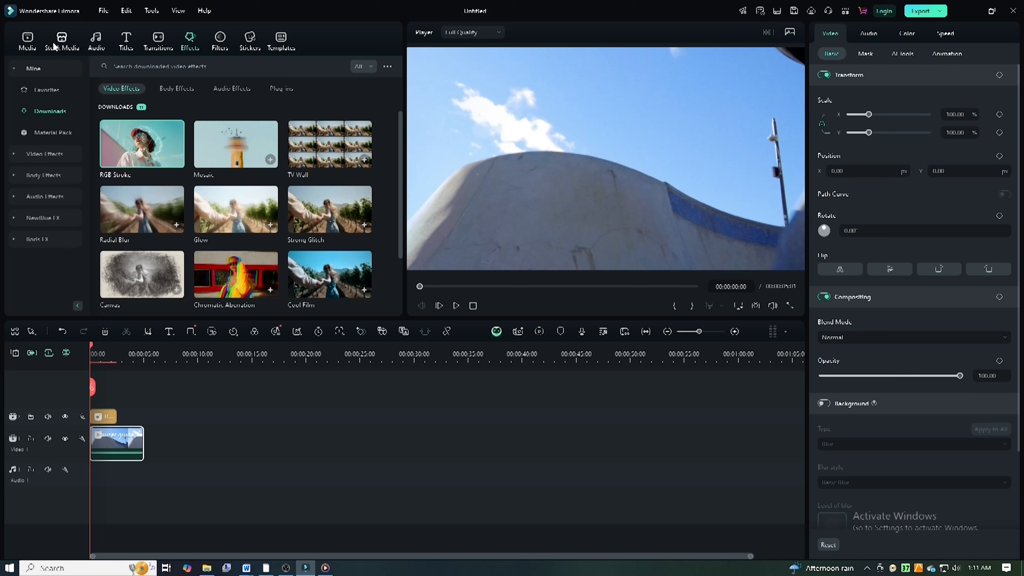
Step: Split the video clip at about 0.8, 2.3 and 3.9 seconds and select its first piece
{"action": "scroll", "coordinate": [141, 442], "scroll_direction": "up", "scroll_amount": 4}
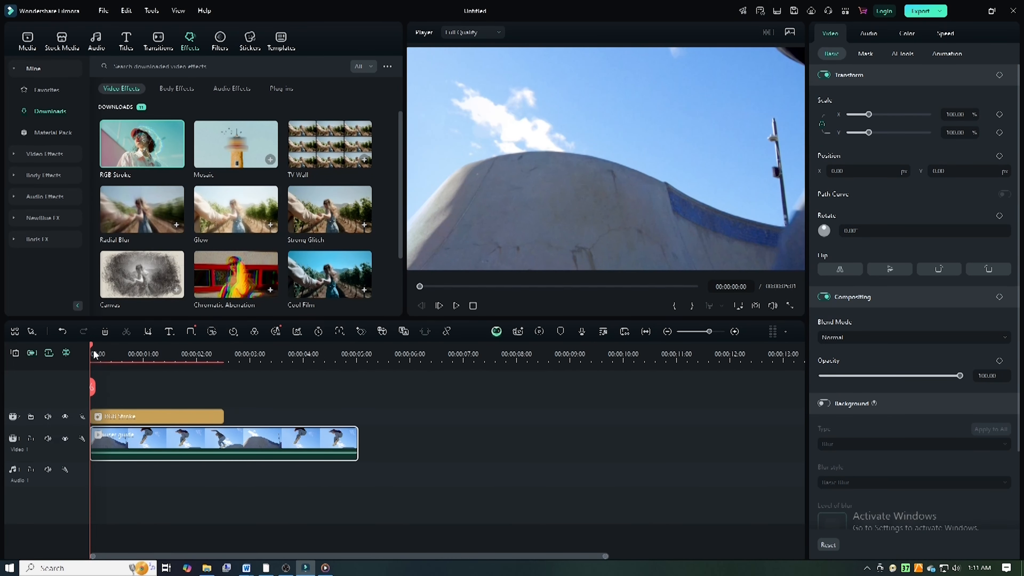
{"action": "left_click", "coordinate": [133, 357]}
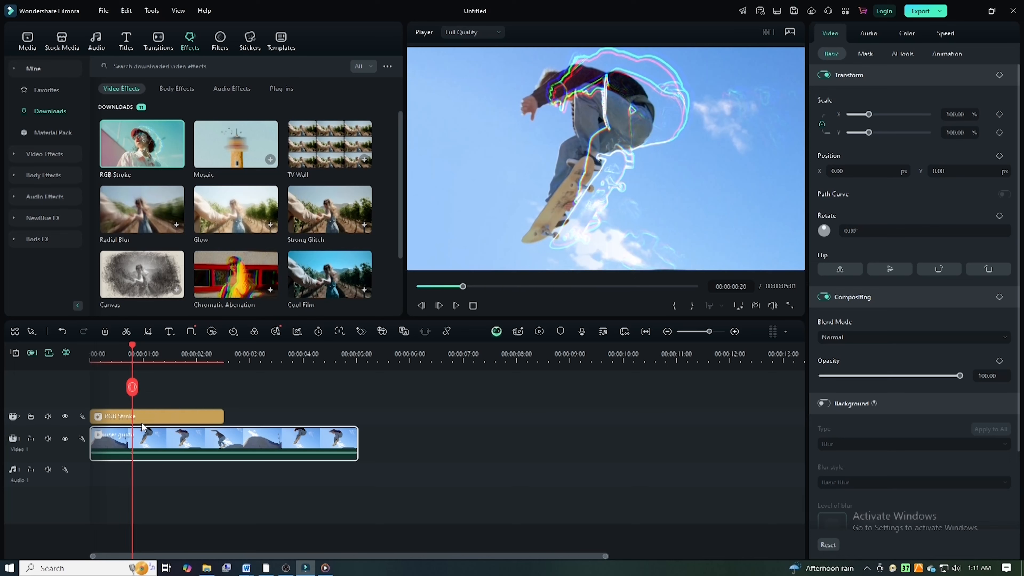
{"action": "left_click", "coordinate": [133, 391]}
{"action": "left_click_drag", "start_coordinate": [132, 349], "coordinate": [296, 350]}
{"action": "left_click", "coordinate": [214, 389]}
{"action": "left_click", "coordinate": [296, 387]}
{"action": "left_click", "coordinate": [111, 444]}
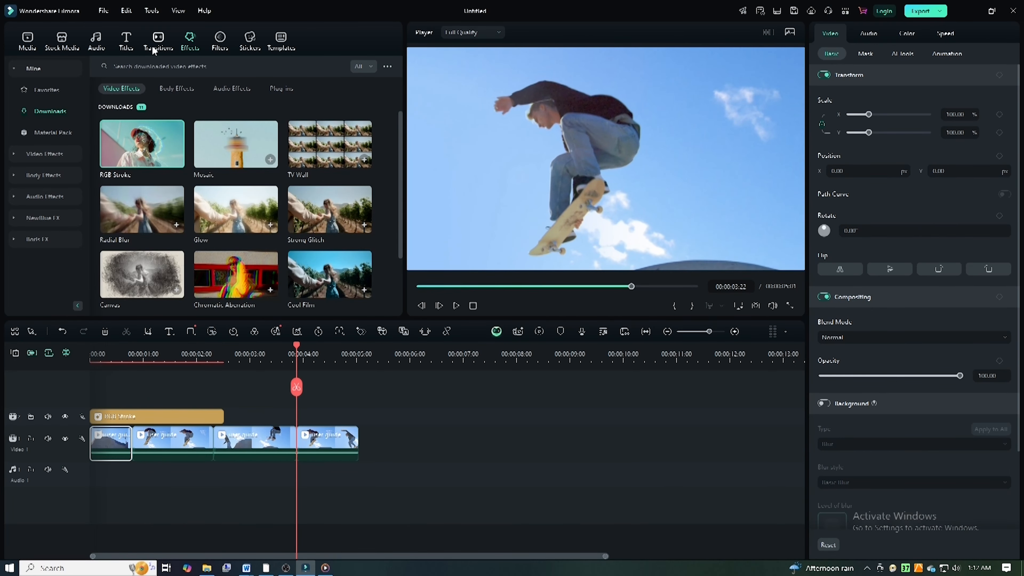
Step: Add the Fade transition at the cut between the second and third pieces of the clip
{"action": "left_click", "coordinate": [158, 40]}
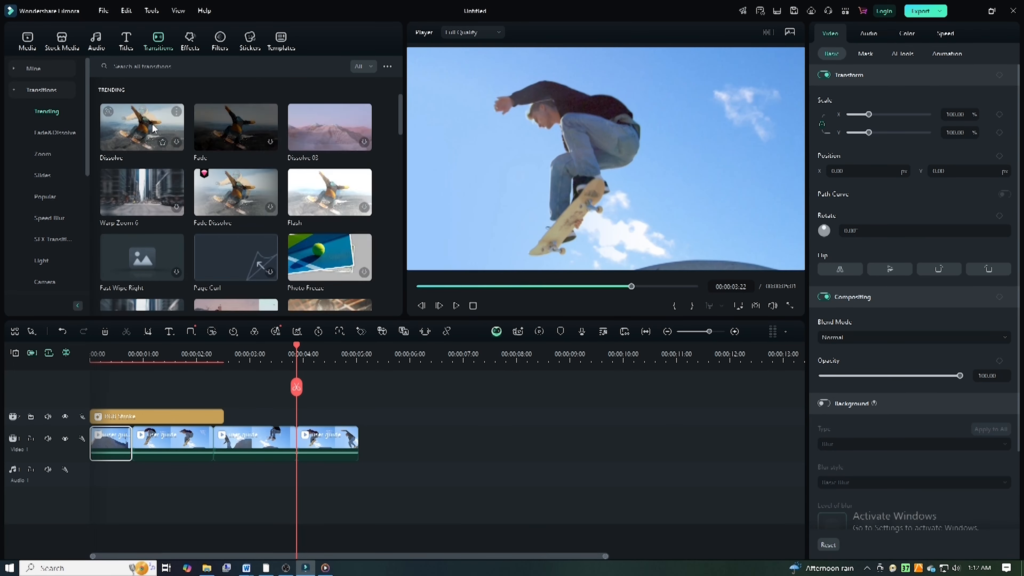
{"action": "left_click", "coordinate": [272, 147]}
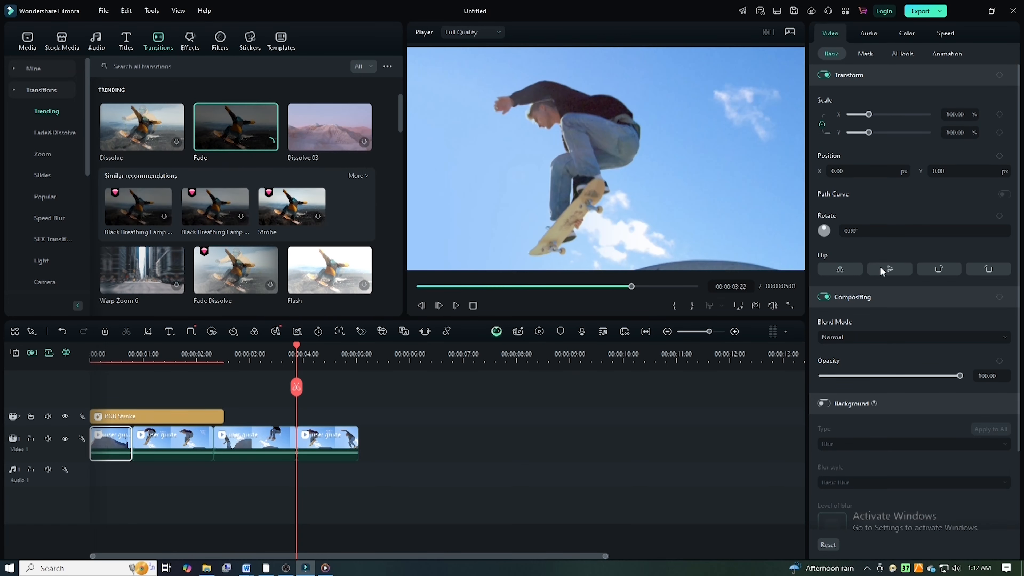
{"action": "left_click_drag", "start_coordinate": [236, 127], "coordinate": [209, 432]}
{"action": "left_click_drag", "start_coordinate": [263, 448], "coordinate": [213, 448]}
Step: Pick the Push Left transition from the trending transitions for download and return to the video effects
{"action": "scroll", "coordinate": [331, 270], "scroll_direction": "down", "scroll_amount": 3}
{"action": "scroll", "coordinate": [332, 270], "scroll_direction": "down", "scroll_amount": 3}
{"action": "left_click", "coordinate": [233, 208]}
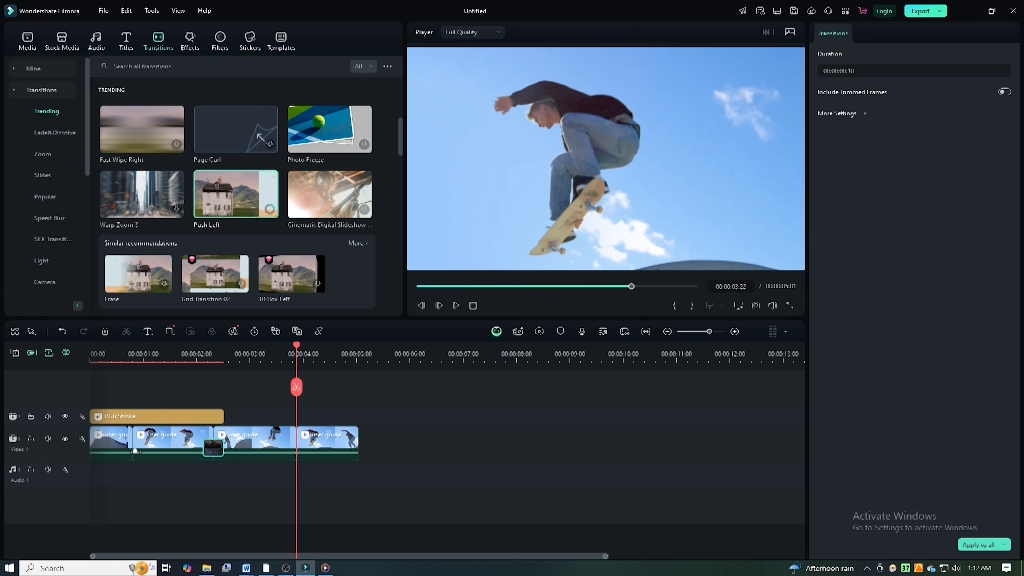
{"action": "left_click", "coordinate": [190, 41]}
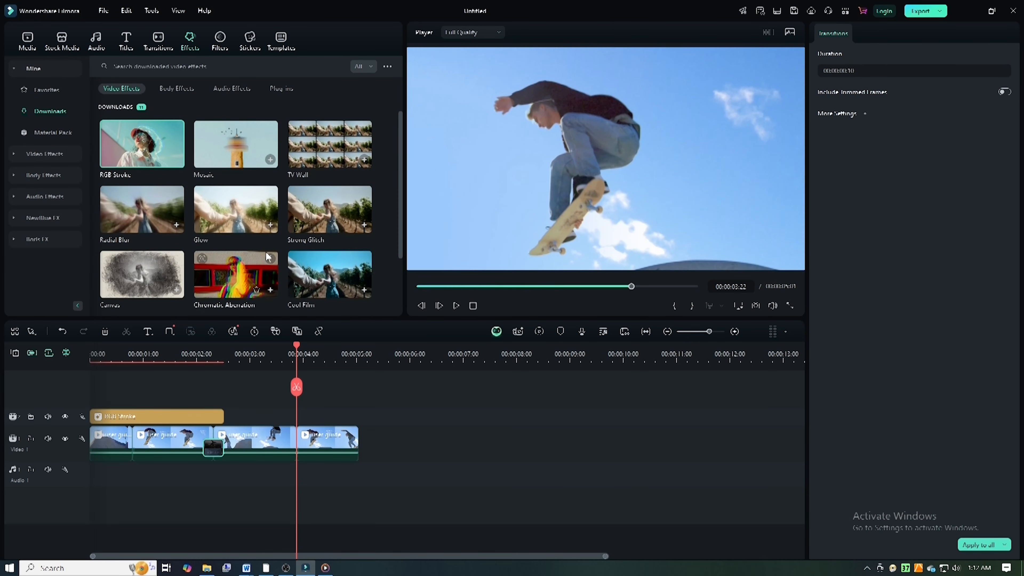
Step: Add the Default Title at the start of the timeline on a track above the RGB Stroke effect
{"action": "left_click", "coordinate": [126, 40]}
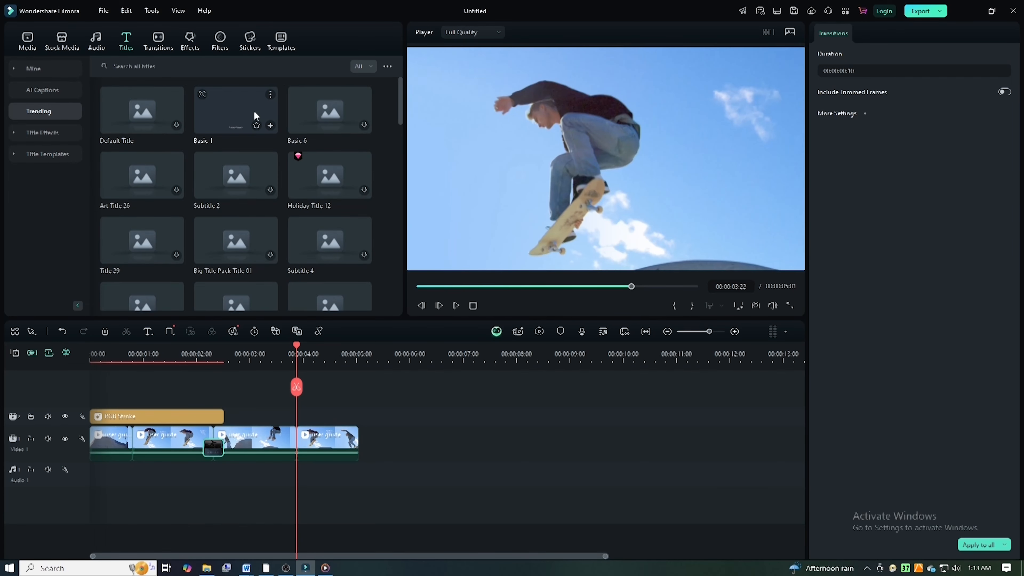
{"action": "left_click", "coordinate": [190, 352]}
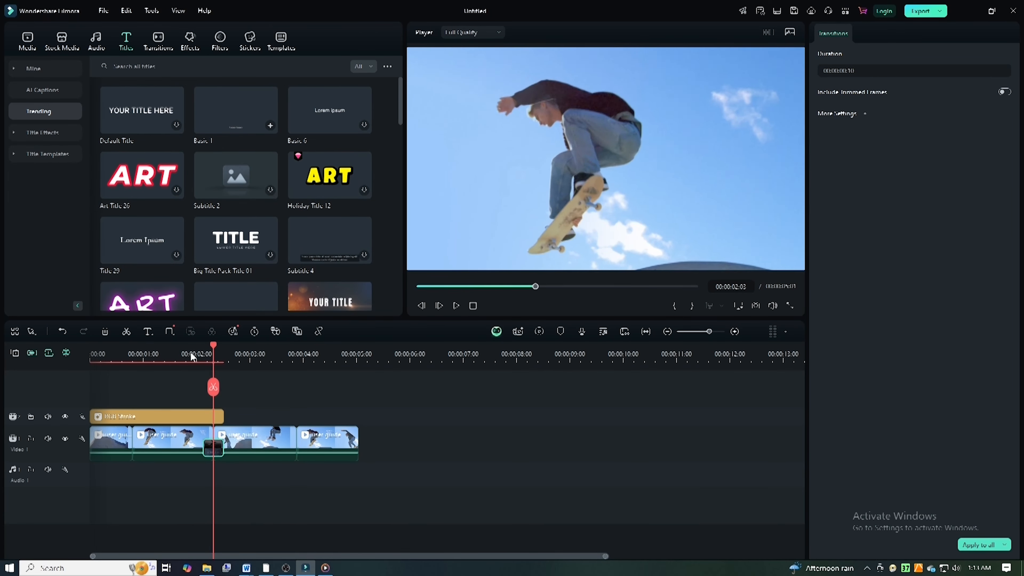
{"action": "left_click_drag", "start_coordinate": [190, 352], "coordinate": [90, 353]}
{"action": "left_click_drag", "start_coordinate": [125, 108], "coordinate": [98, 402]}
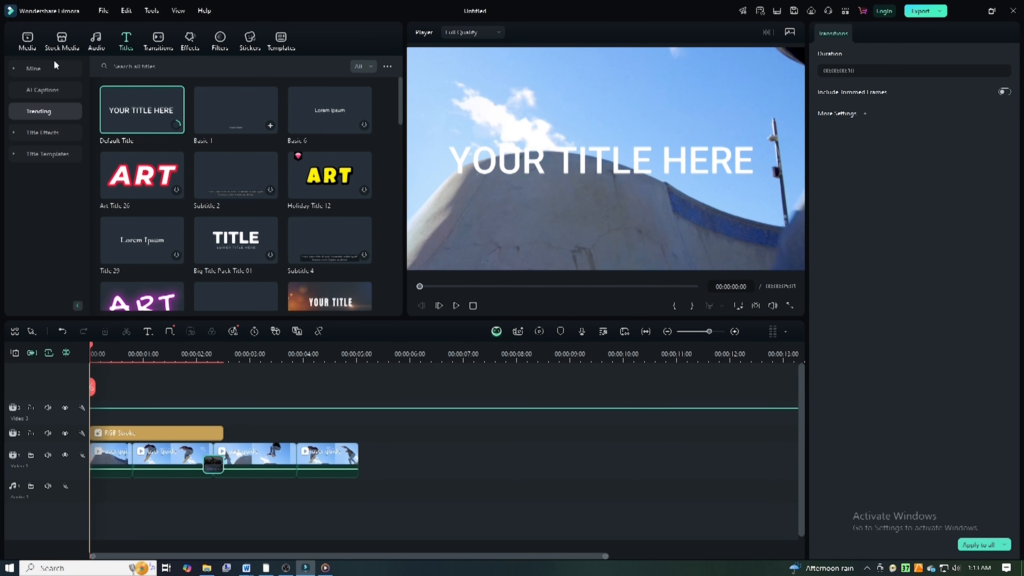
Step: Replace the title text with "video editing softwares" and open the title's animation options
{"action": "left_click", "coordinate": [882, 102]}
{"action": "key", "text": "BackSpace"}
{"action": "key", "text": "BackSpace"}
{"action": "key", "text": "BackSpace"}
{"action": "key", "text": "BackSpace"}
{"action": "key", "text": "BackSpace"}
{"action": "key", "text": "BackSpace"}
{"action": "key", "text": "BackSpace"}
{"action": "key", "text": "BackSpace"}
{"action": "key", "text": "BackSpace"}
{"action": "key", "text": "BackSpace"}
{"action": "key", "text": "BackSpace"}
{"action": "key", "text": "BackSpace"}
{"action": "key", "text": "BackSpace"}
{"action": "key", "text": "BackSpace"}
{"action": "key", "text": "BackSpace"}
{"action": "type", "text": "video editing softwares"}
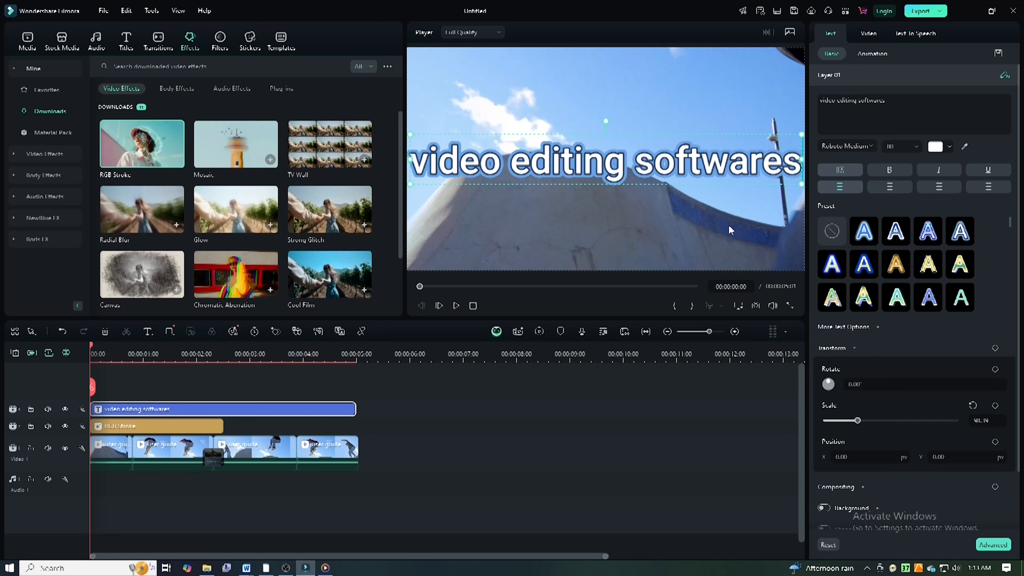
{"action": "left_click", "coordinate": [876, 55]}
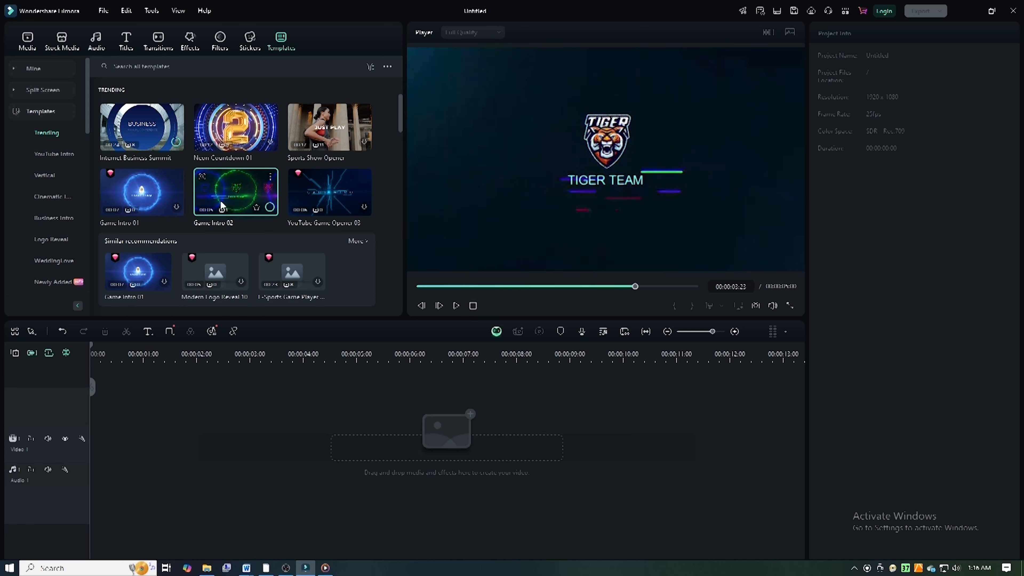
Step: Place the Game Intro 01 template at the start of the timeline
{"action": "left_click_drag", "start_coordinate": [236, 191], "coordinate": [409, 484]}
{"action": "left_click_drag", "start_coordinate": [161, 200], "coordinate": [169, 429]}
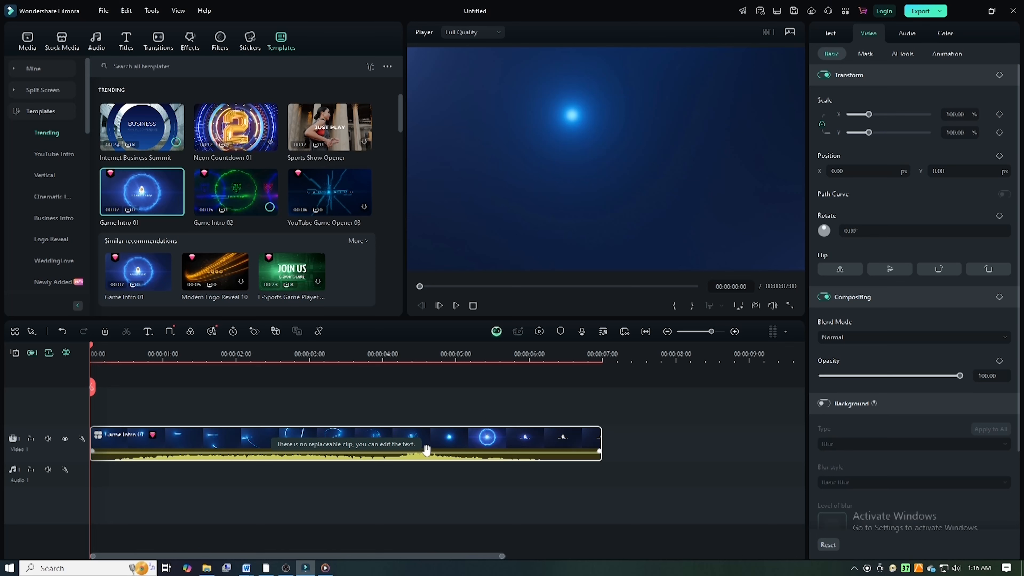
Step: Insert the "user guide" clip at the start of the main track and move the Game Intro 01 template directly above it
{"action": "left_click", "coordinate": [28, 45]}
{"action": "left_click_drag", "start_coordinate": [236, 131], "coordinate": [222, 446]}
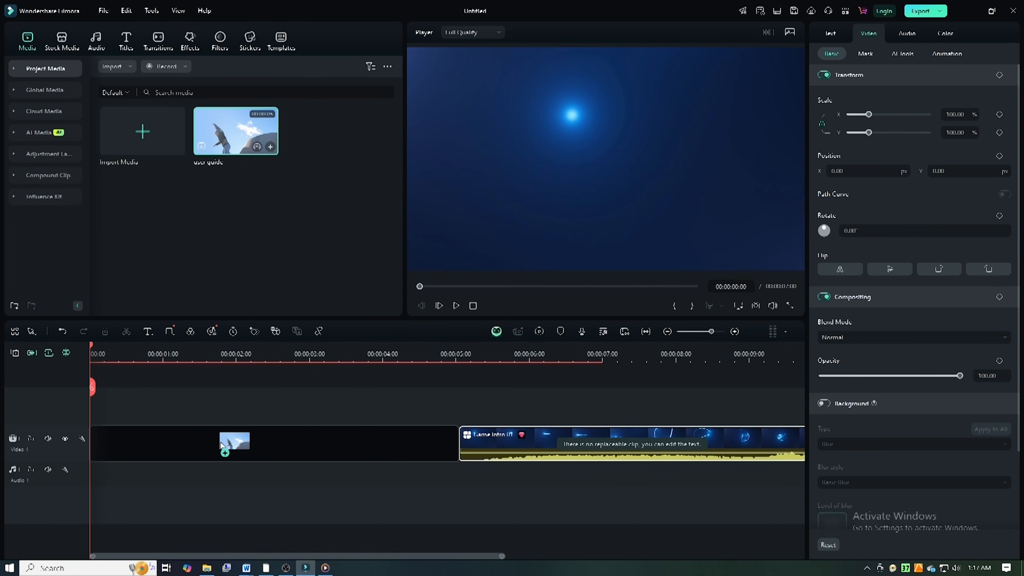
{"action": "left_click_drag", "start_coordinate": [221, 444], "coordinate": [221, 445]}
{"action": "left_click_drag", "start_coordinate": [510, 439], "coordinate": [140, 421]}
Step: Preview the timeline briefly and expand the Game Intro 01 template into its separate layers
{"action": "key", "text": "space"}
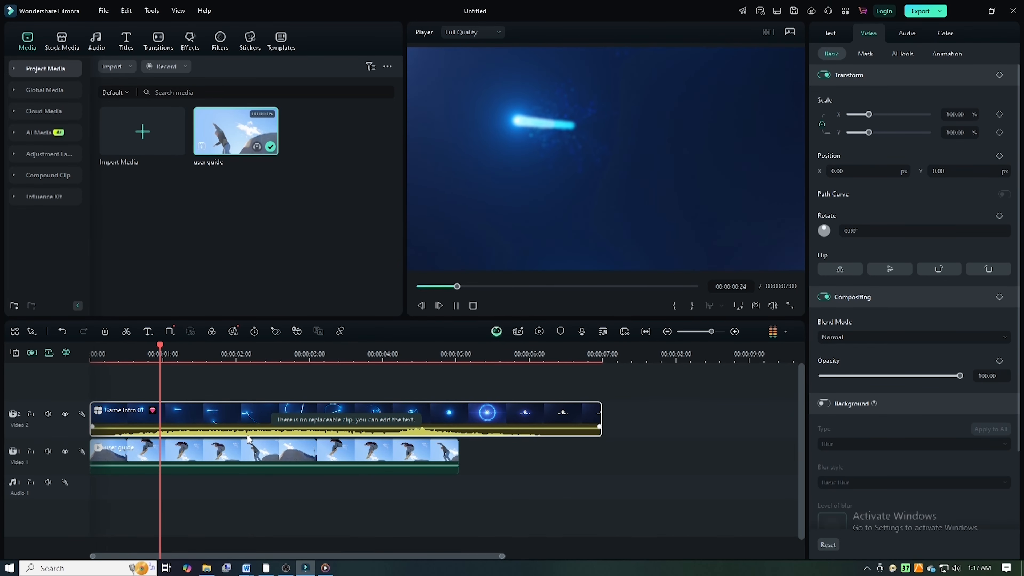
{"action": "key", "text": "space"}
{"action": "scroll", "coordinate": [860, 404], "scroll_direction": "down", "scroll_amount": 3}
{"action": "scroll", "coordinate": [859, 403], "scroll_direction": "up", "scroll_amount": 3}
{"action": "double_click", "coordinate": [501, 420]}
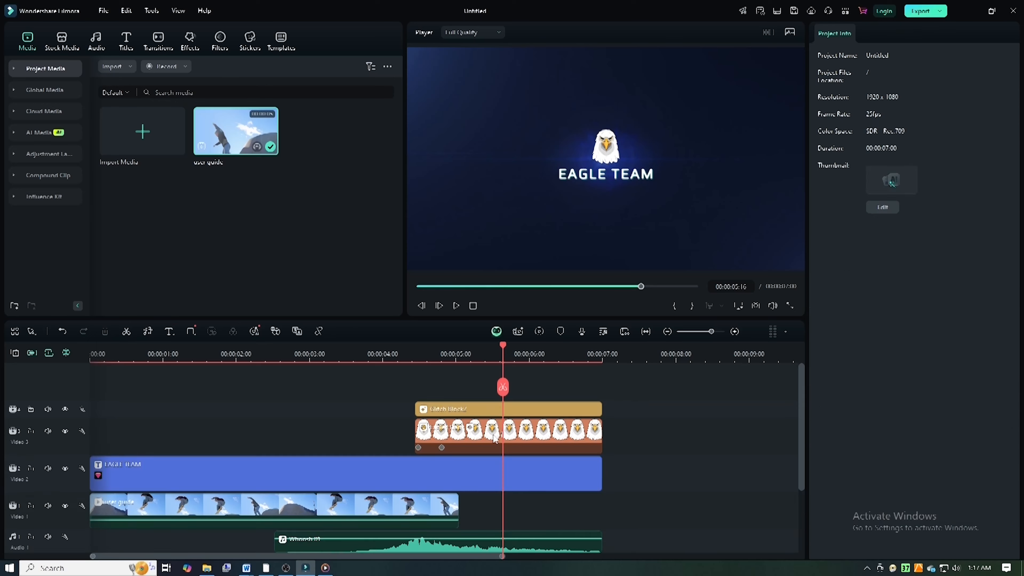
Step: Delete the eagle image layer and the glitch effect above it, and play the timeline from the start
{"action": "left_click", "coordinate": [482, 435]}
{"action": "scroll", "coordinate": [495, 437], "scroll_direction": "down", "scroll_amount": 1}
{"action": "key", "text": "Delete"}
{"action": "left_click", "coordinate": [483, 404]}
{"action": "key", "text": "Delete"}
{"action": "key", "text": "Home"}
{"action": "key", "text": "space"}
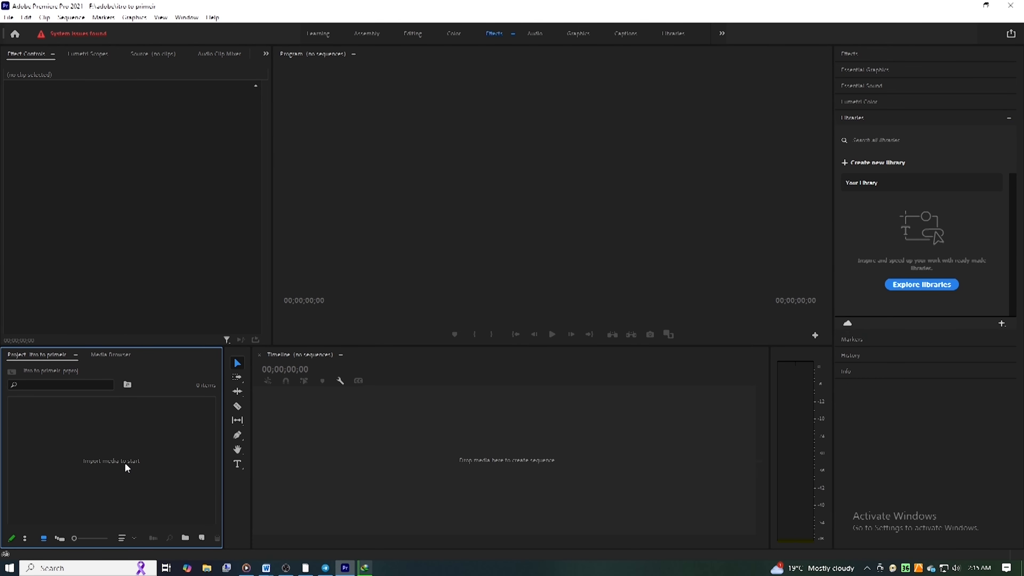
{"action": "double_click", "coordinate": [122, 460]}
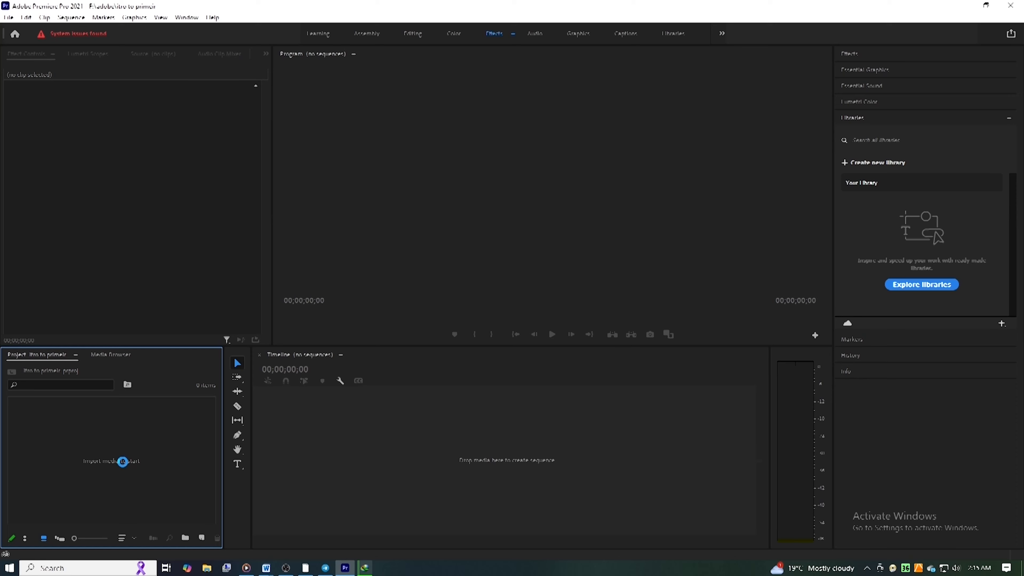
{"action": "double_click", "coordinate": [361, 146]}
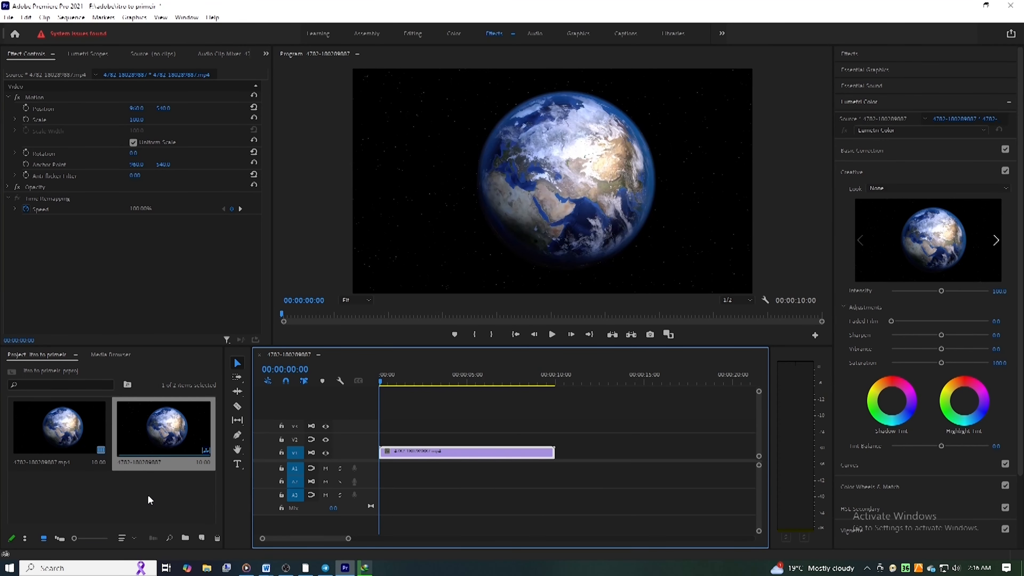
{"action": "double_click", "coordinate": [149, 500]}
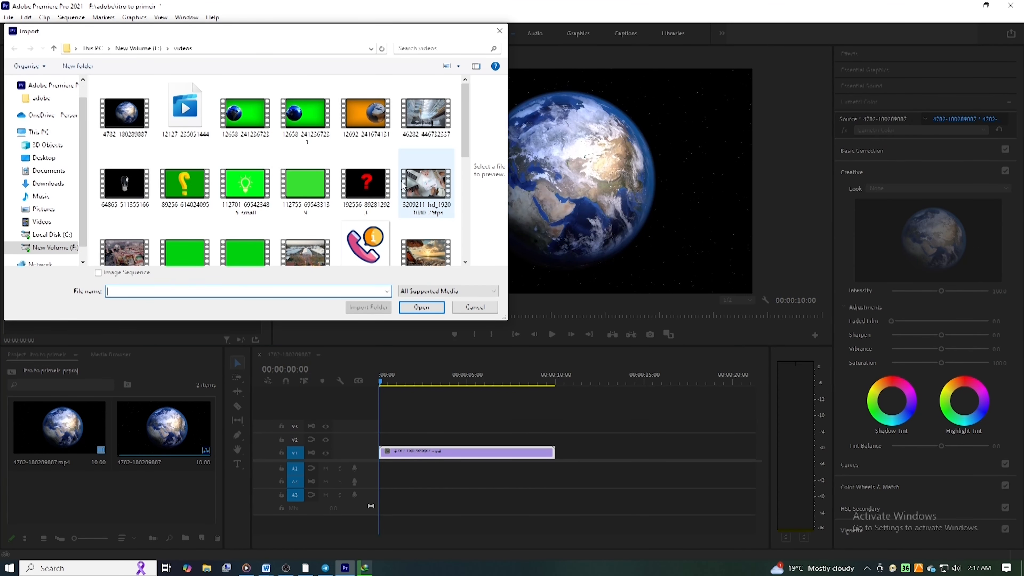
{"action": "left_click", "coordinate": [365, 186]}
{"action": "left_click", "coordinate": [421, 307]}
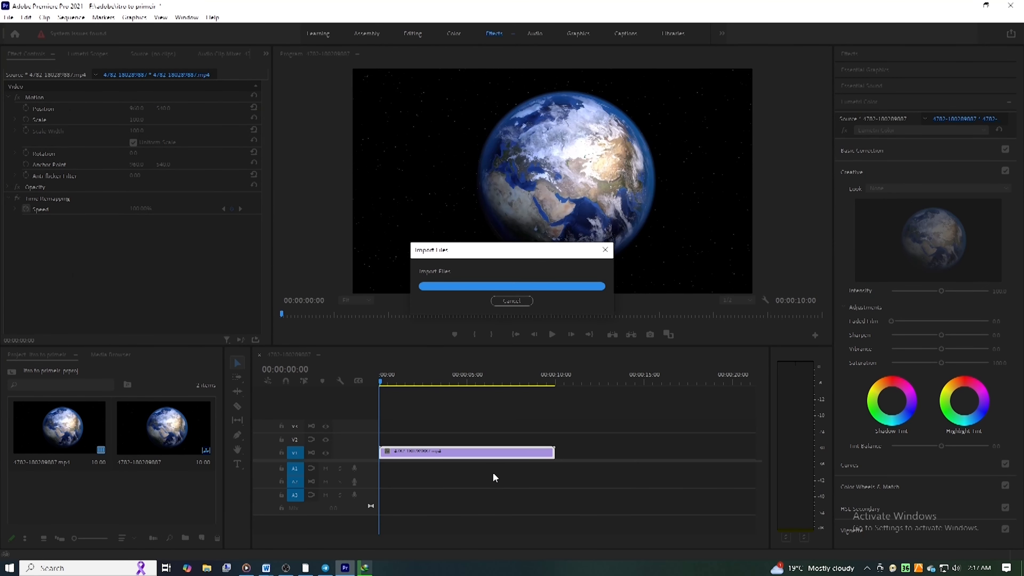
Step: Examine the Creative adjustments in Lumetri Color for the Earth clip, keeping Lumetri Color as the selected effect
{"action": "scroll", "coordinate": [934, 412], "scroll_direction": "down", "scroll_amount": 2}
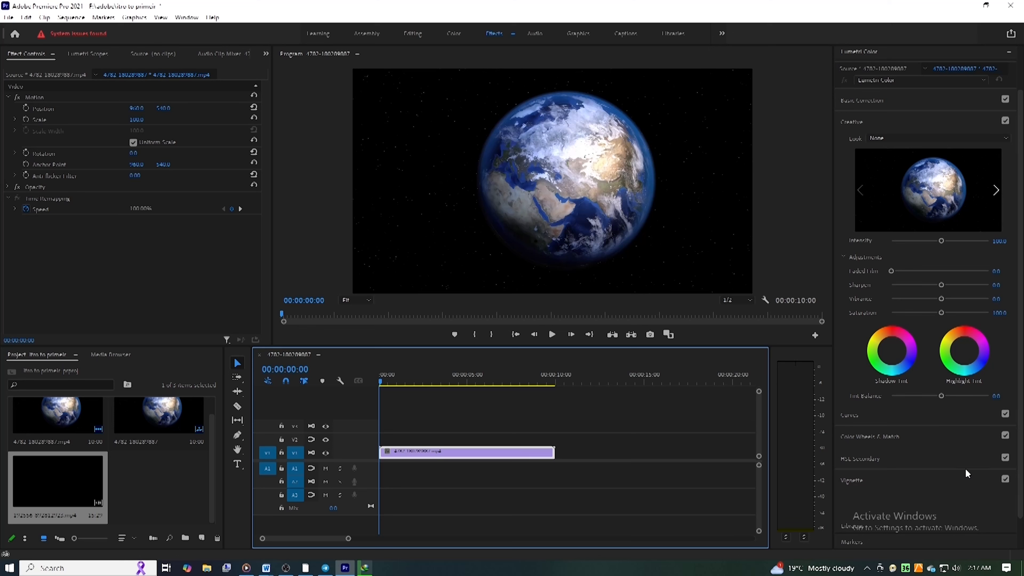
{"action": "scroll", "coordinate": [918, 396], "scroll_direction": "up", "scroll_amount": 2}
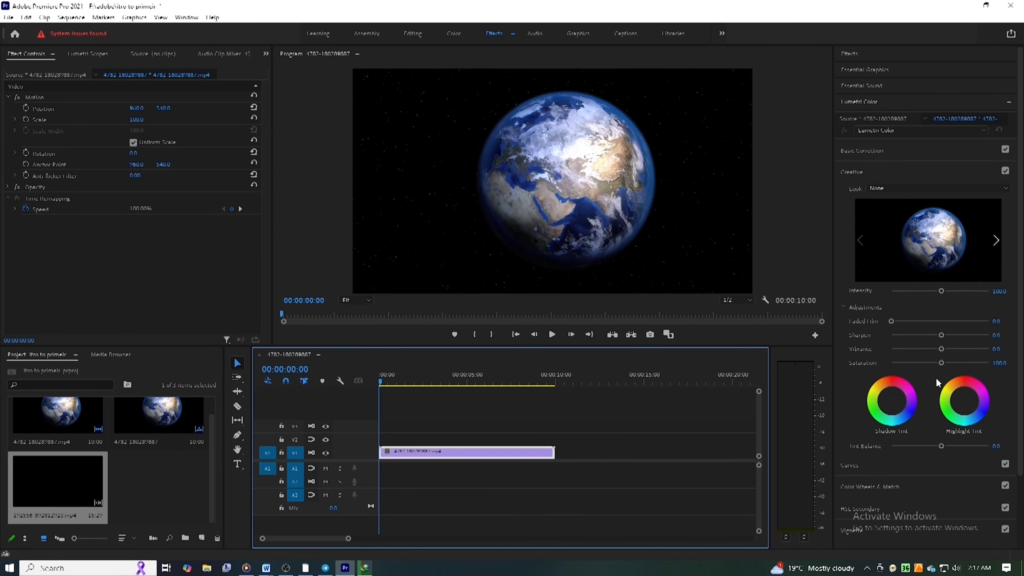
{"action": "left_click", "coordinate": [983, 130]}
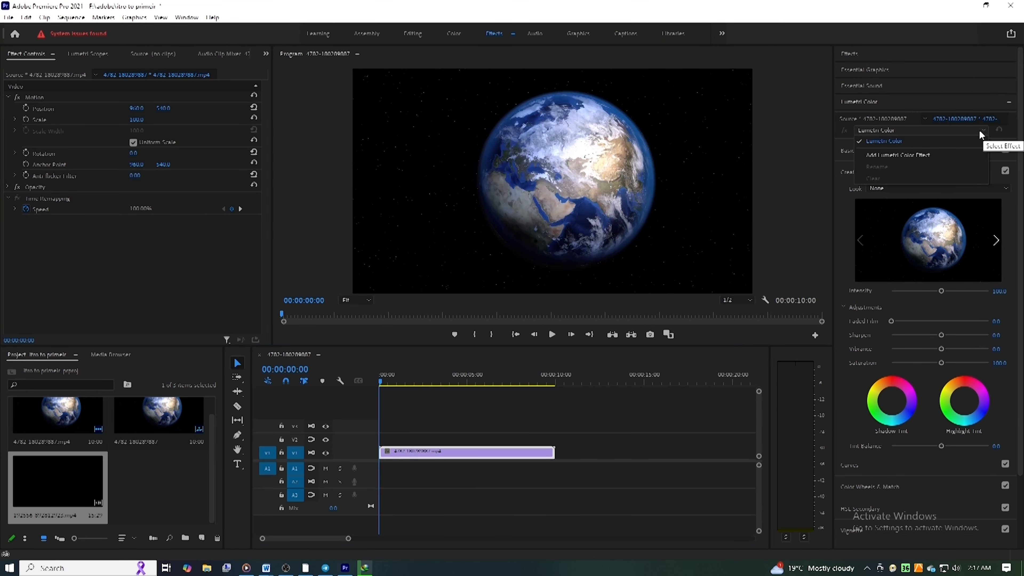
{"action": "left_click", "coordinate": [954, 141]}
{"action": "scroll", "coordinate": [911, 322], "scroll_direction": "down", "scroll_amount": 2}
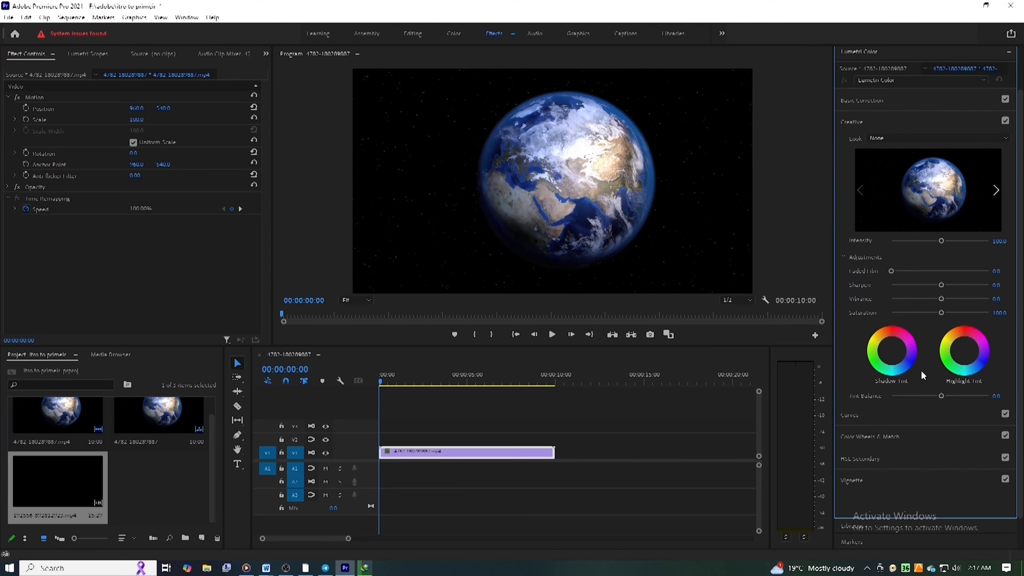
Step: Examine the Curves and the Color Wheels & Match controls in Lumetri Color for the Earth clip
{"action": "left_click", "coordinate": [899, 423]}
{"action": "scroll", "coordinate": [910, 416], "scroll_direction": "up", "scroll_amount": 2}
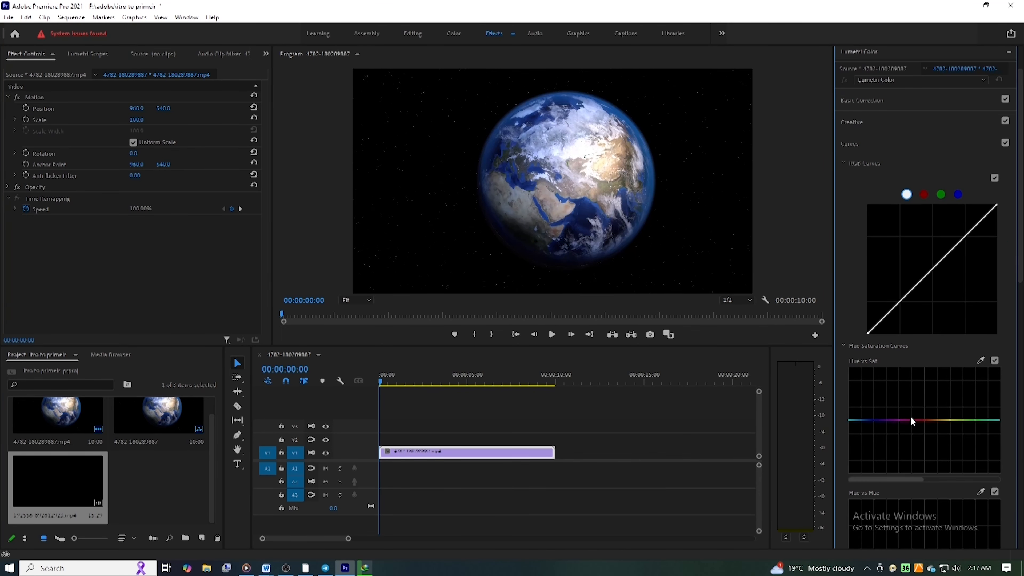
{"action": "left_click", "coordinate": [873, 145]}
{"action": "left_click", "coordinate": [884, 175]}
{"action": "left_click", "coordinate": [906, 176]}
{"action": "left_click", "coordinate": [887, 195]}
{"action": "left_click", "coordinate": [856, 192]}
{"action": "left_click", "coordinate": [886, 216]}
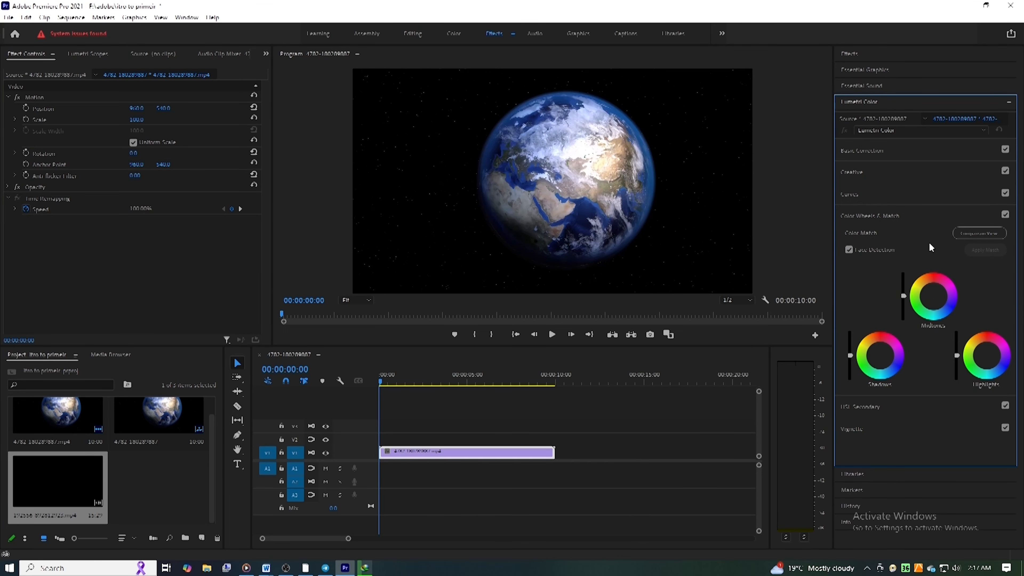
{"action": "left_click", "coordinate": [857, 192]}
{"action": "left_click", "coordinate": [862, 195]}
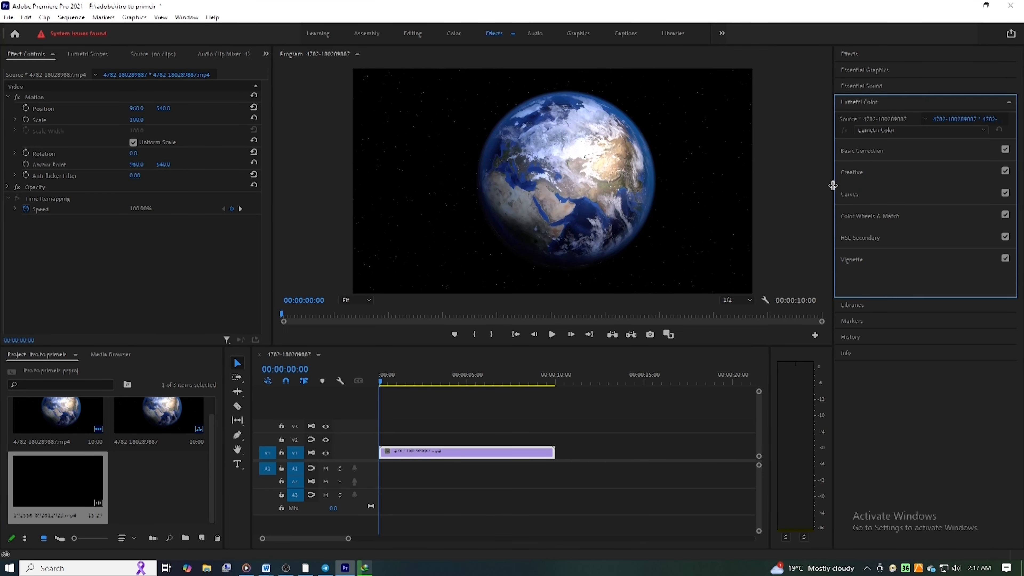
Step: Examine the HSL Secondary and Creative sections of Lumetri Color and the list of available workspace panels
{"action": "left_click", "coordinate": [846, 236]}
{"action": "scroll", "coordinate": [917, 331], "scroll_direction": "down", "scroll_amount": 3}
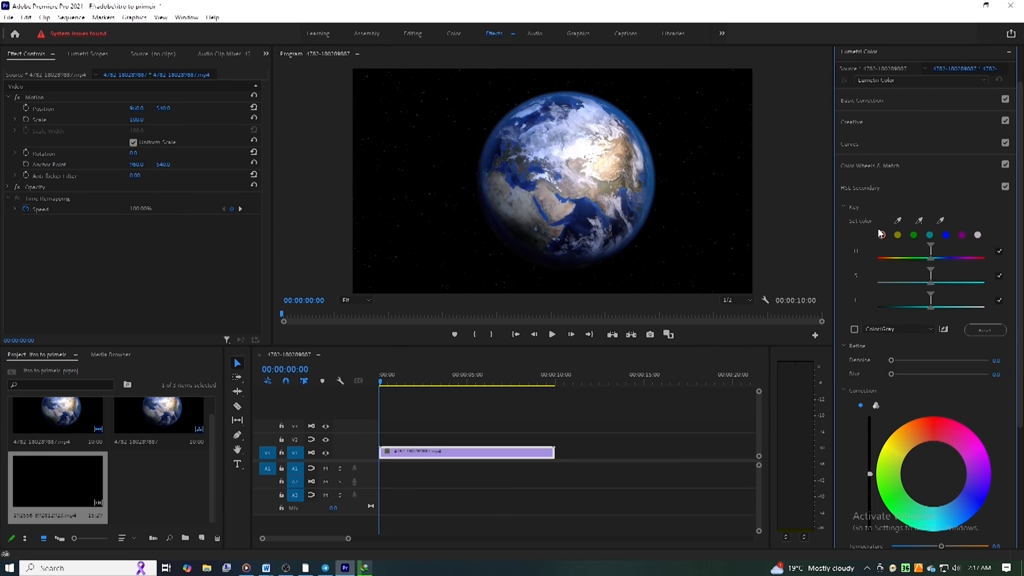
{"action": "left_click", "coordinate": [872, 186]}
{"action": "left_click", "coordinate": [859, 194]}
{"action": "left_click", "coordinate": [873, 176]}
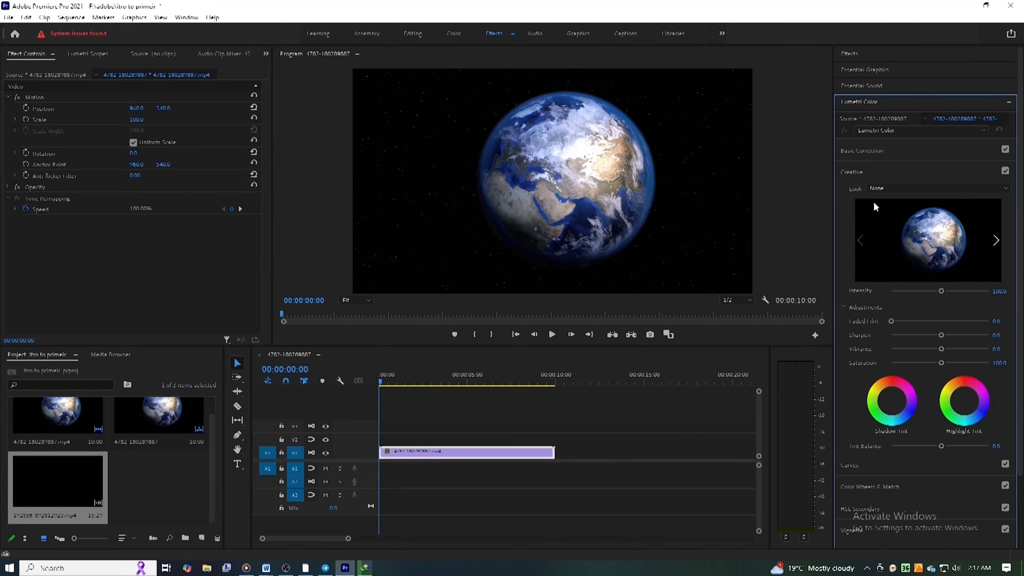
{"action": "left_click", "coordinate": [874, 179]}
{"action": "left_click", "coordinate": [187, 17]}
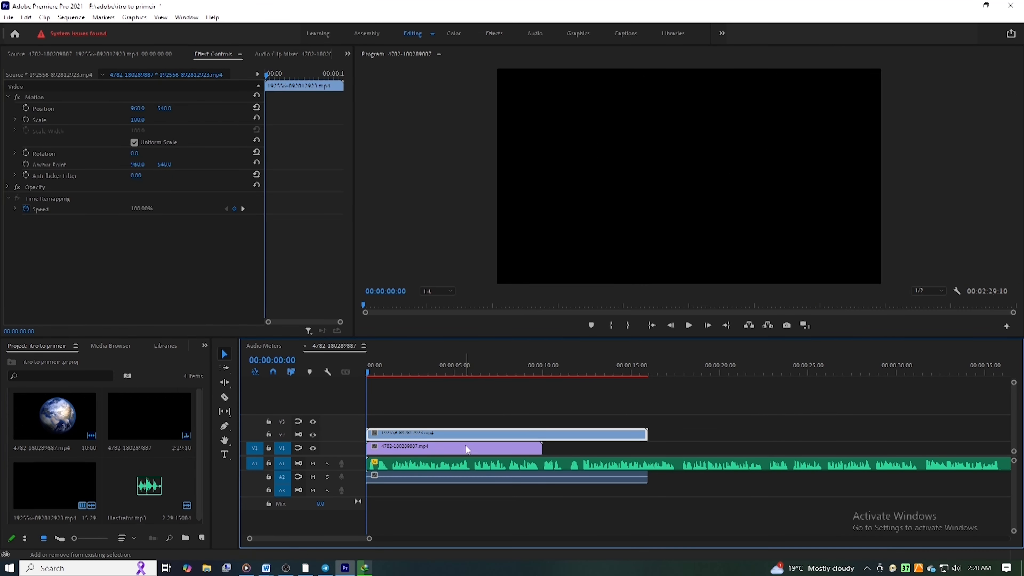
Step: Nest the stacked Earth and question mark video clips into a single sequence on the timeline
{"action": "left_click", "coordinate": [465, 446], "text": "shift"}
{"action": "right_click", "coordinate": [466, 445]}
{"action": "left_click", "coordinate": [512, 312]}
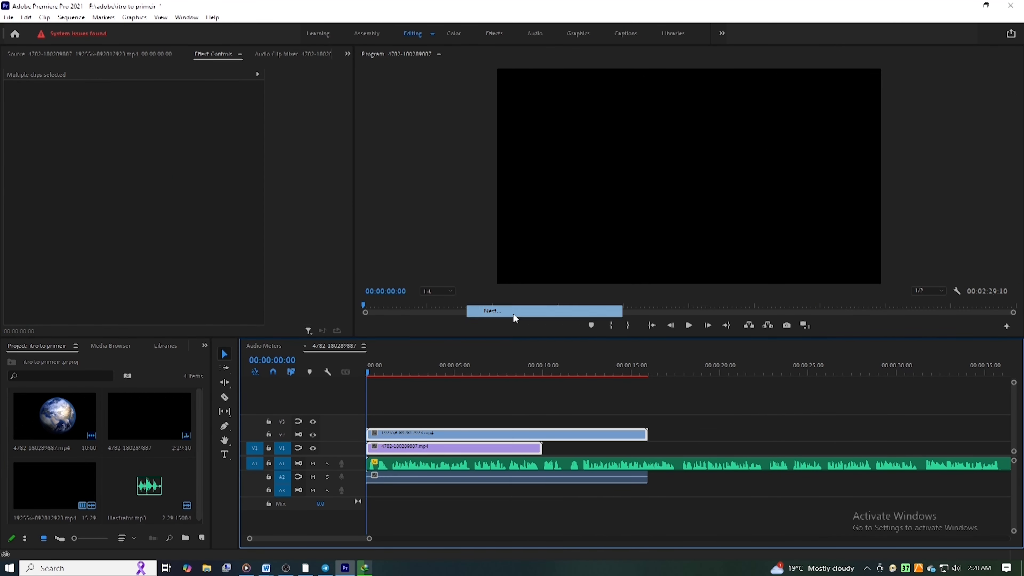
{"action": "left_click", "coordinate": [483, 297]}
Step: Enable multi-camera on the nested clip in the timeline
{"action": "right_click", "coordinate": [491, 447]}
{"action": "mouse_move", "coordinate": [630, 319]}
{"action": "left_click", "coordinate": [675, 318]}
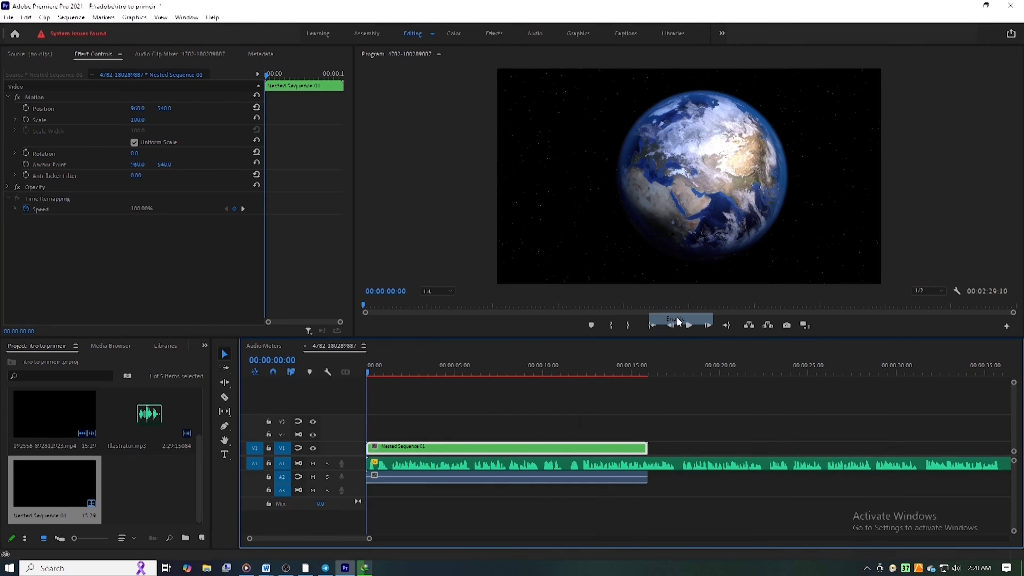
Step: Play the nested multi-camera clip from the start, switching between camera 2 and camera 1 during playback
{"action": "key", "text": "space"}
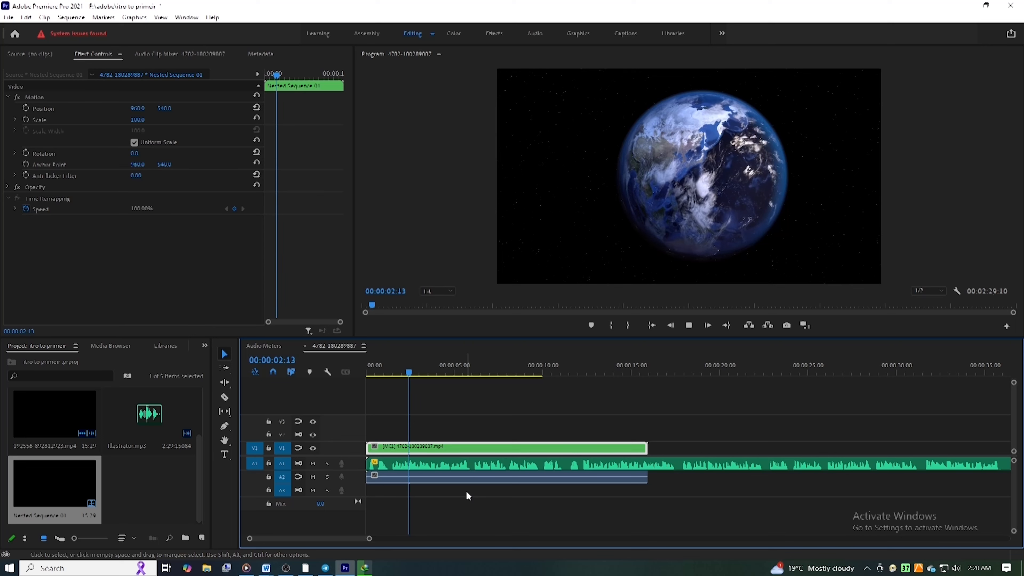
{"action": "key", "text": "2"}
{"action": "key", "text": "1"}
{"action": "key", "text": "2"}
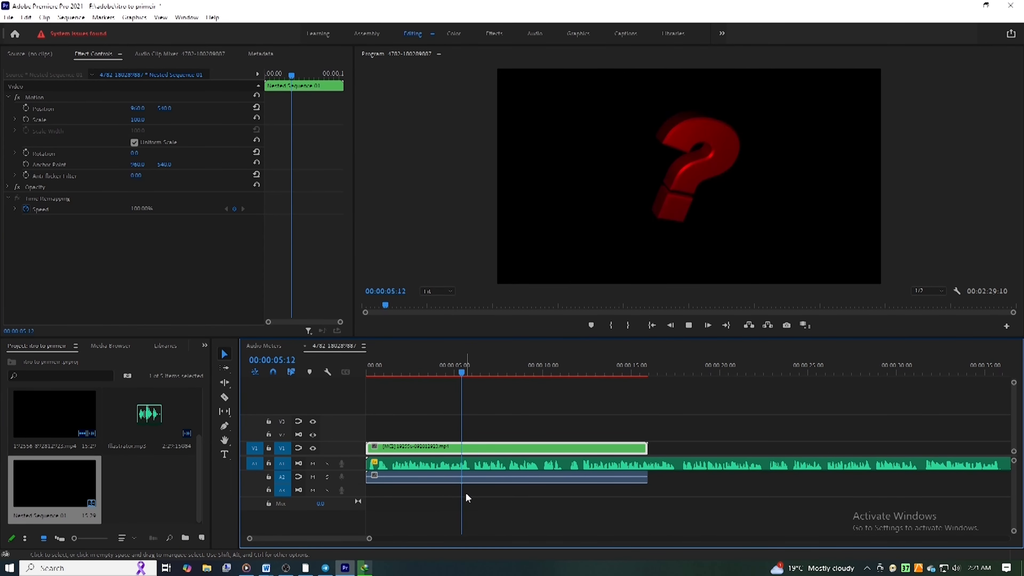
{"action": "key", "text": "space"}
Step: Open the nested clip in the source monitor and switch between the Earth and question mark angles during playback, ending on Earth
{"action": "double_click", "coordinate": [558, 444]}
{"action": "left_click", "coordinate": [101, 138]}
{"action": "left_click", "coordinate": [237, 141]}
{"action": "key", "text": "space"}
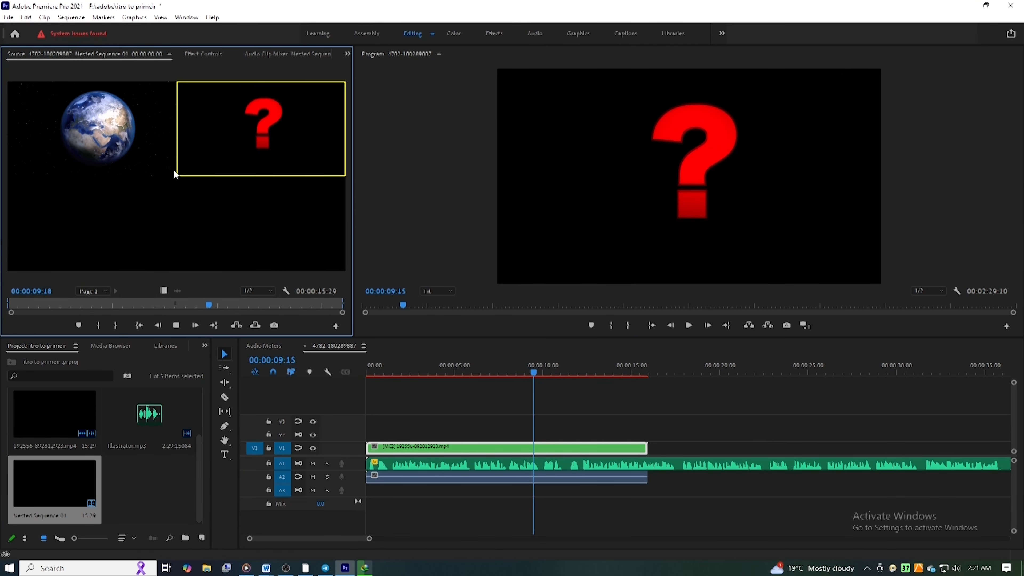
{"action": "left_click", "coordinate": [90, 136]}
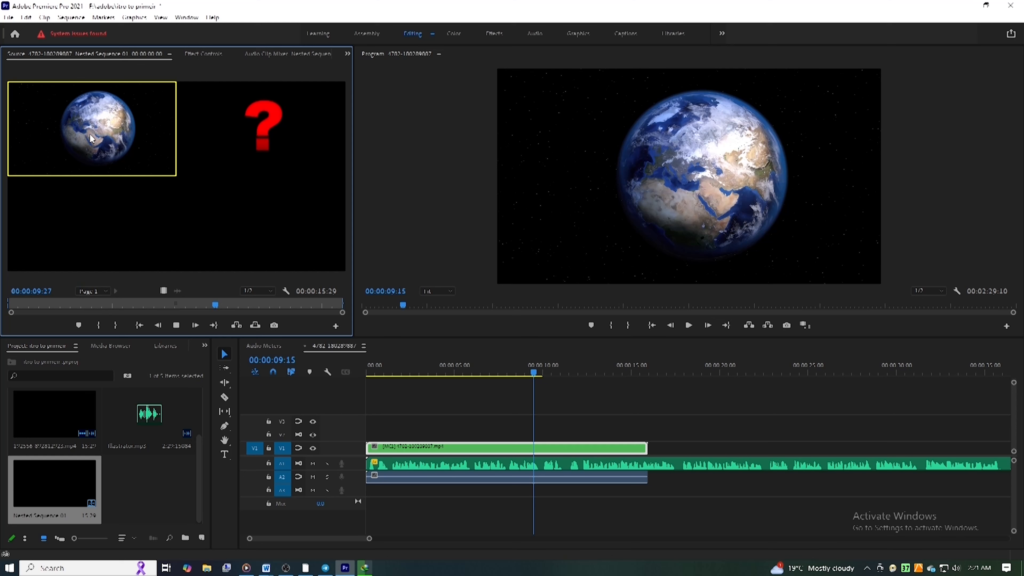
{"action": "key", "text": "space"}
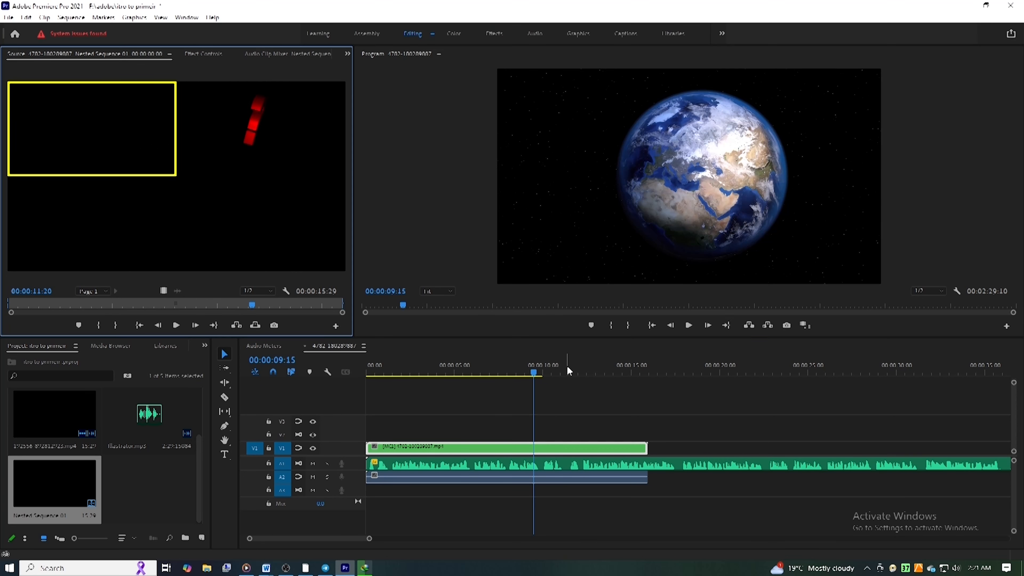
Step: Move the playhead to 00:00:11:01, switch the nested clip to the question mark angle, and play the result
{"action": "left_click", "coordinate": [542, 371]}
{"action": "left_click", "coordinate": [256, 153]}
{"action": "key", "text": "space"}
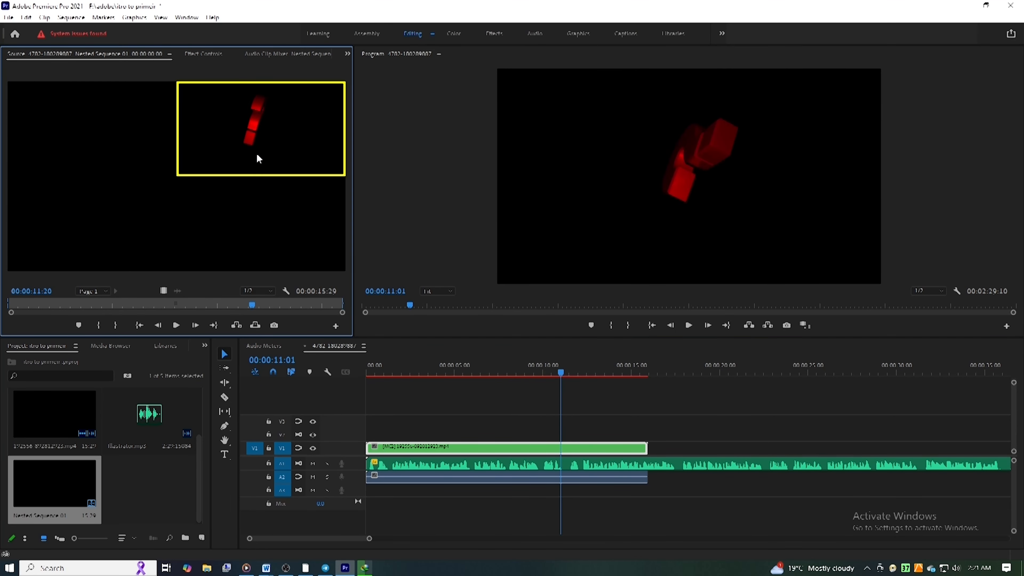
{"action": "left_click", "coordinate": [566, 452]}
{"action": "key", "text": "space"}
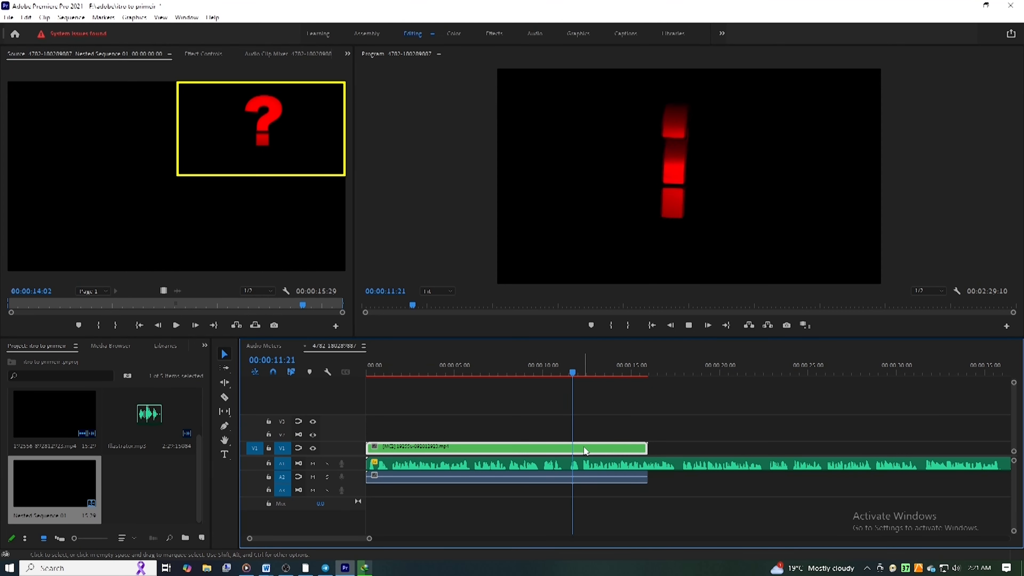
{"action": "key", "text": "space"}
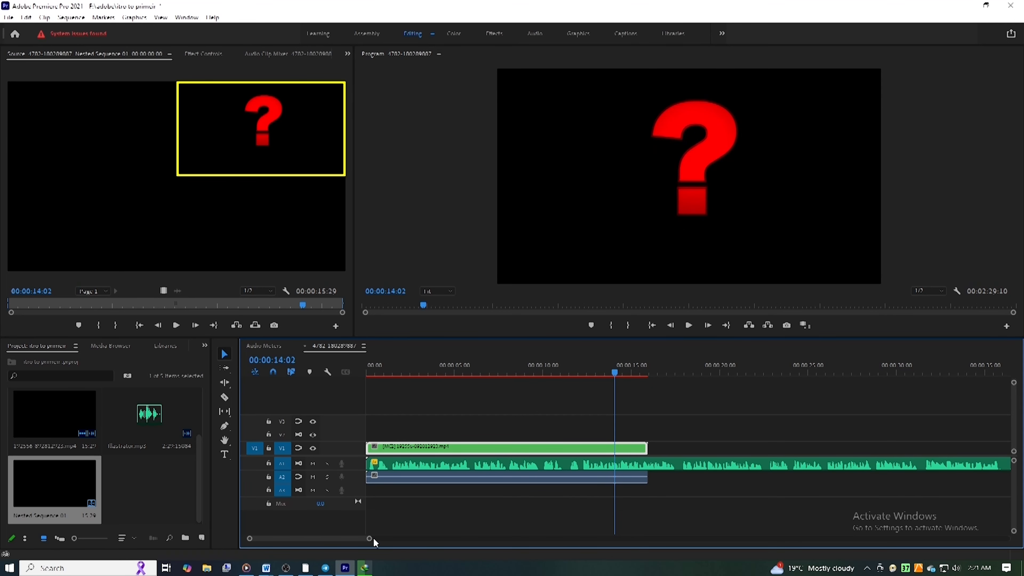
{"action": "left_click_drag", "start_coordinate": [370, 538], "coordinate": [385, 540]}
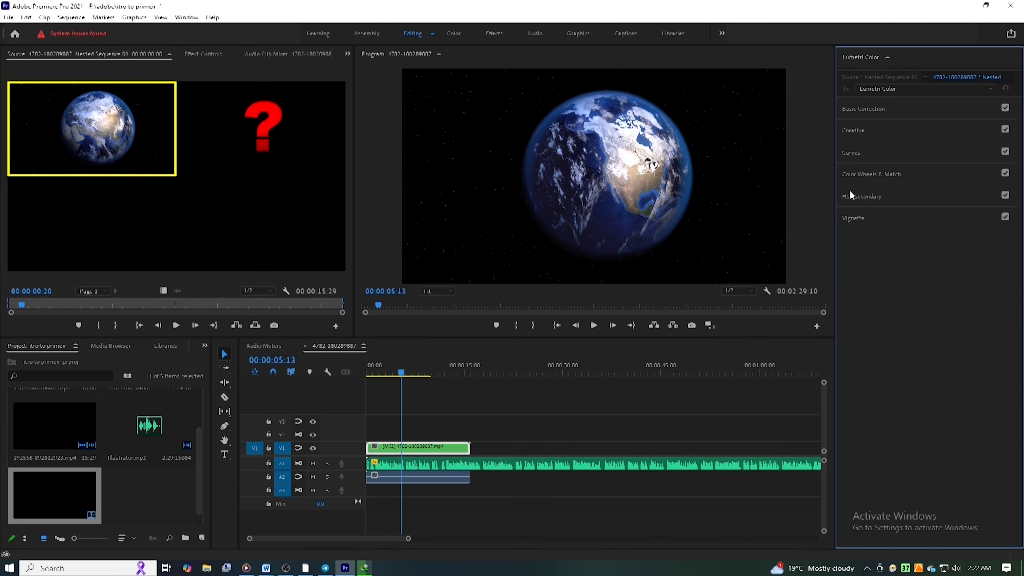
Step: Examine the Color Wheels & Match, Curves and Basic Correction sections of Lumetri Color for the nested clip
{"action": "left_click", "coordinate": [862, 174]}
{"action": "left_click", "coordinate": [867, 153]}
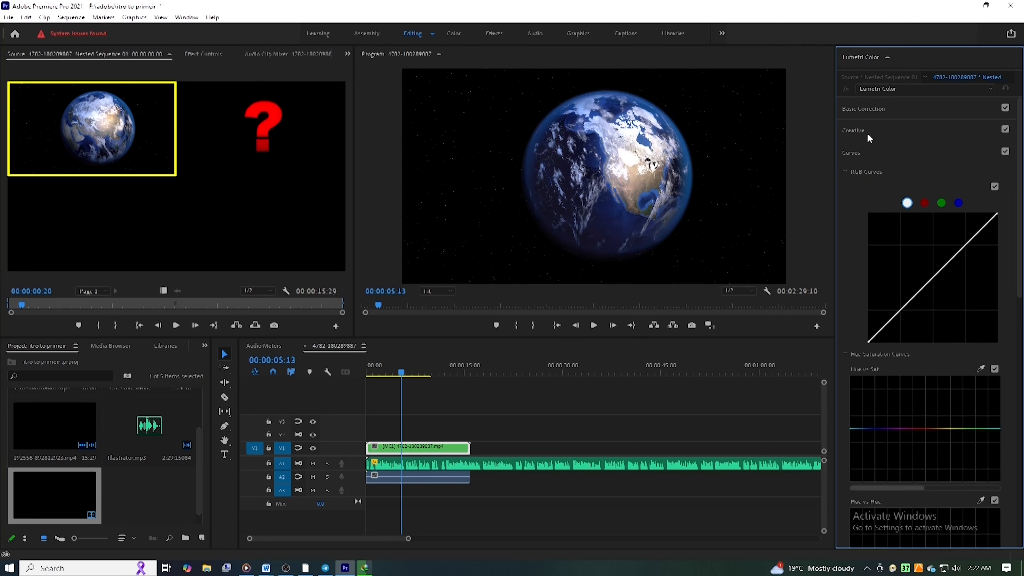
{"action": "scroll", "coordinate": [964, 344], "scroll_direction": "down", "scroll_amount": 2}
{"action": "scroll", "coordinate": [963, 344], "scroll_direction": "up", "scroll_amount": 4}
{"action": "left_click", "coordinate": [869, 111]}
{"action": "left_click", "coordinate": [867, 112]}
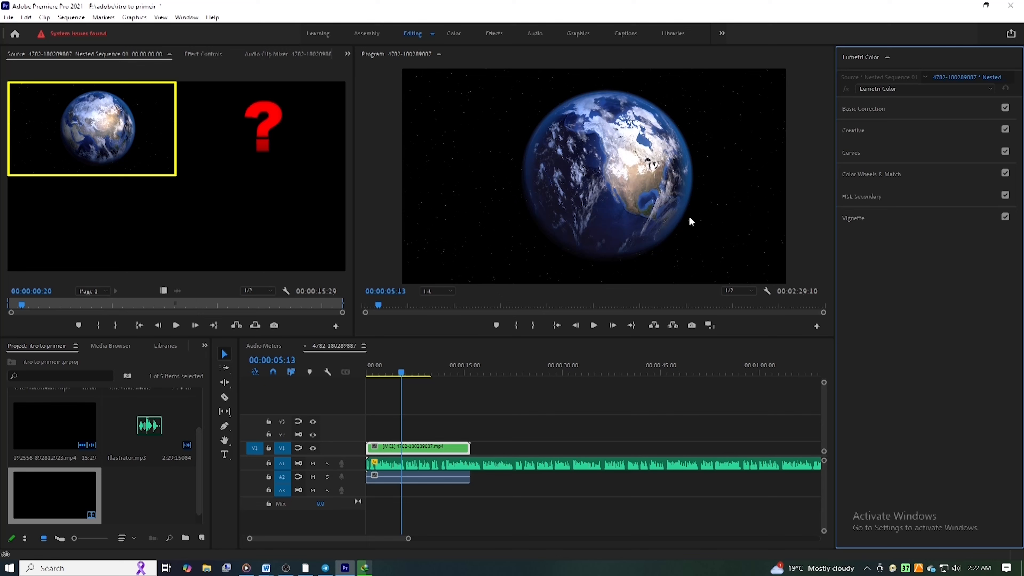
Step: Switch to invideo AI, set the faceless short video's voice to clear American voice, and choose its media source
{"action": "scroll", "coordinate": [472, 469], "scroll_direction": "down", "scroll_amount": 1}
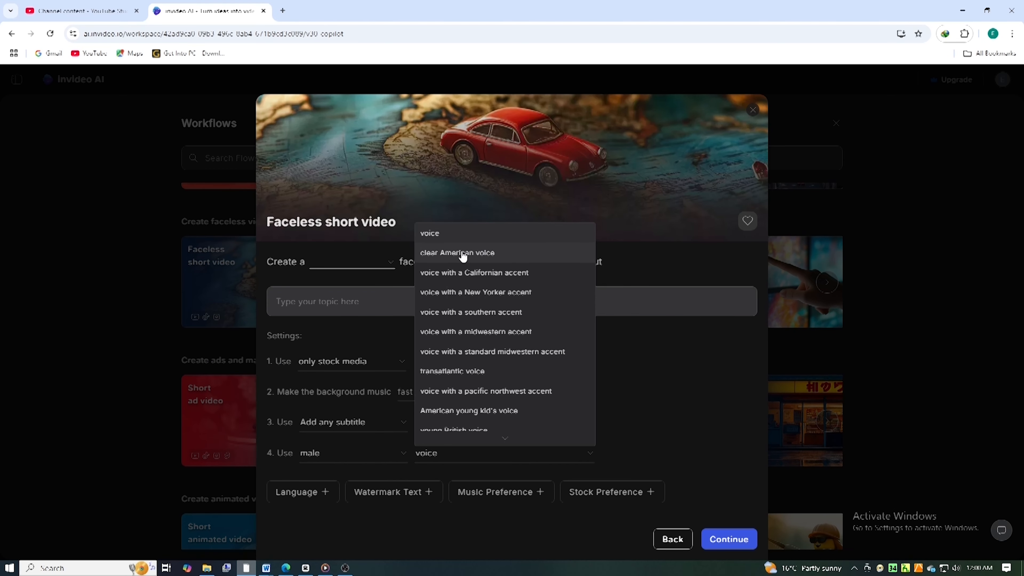
{"action": "left_click", "coordinate": [463, 254]}
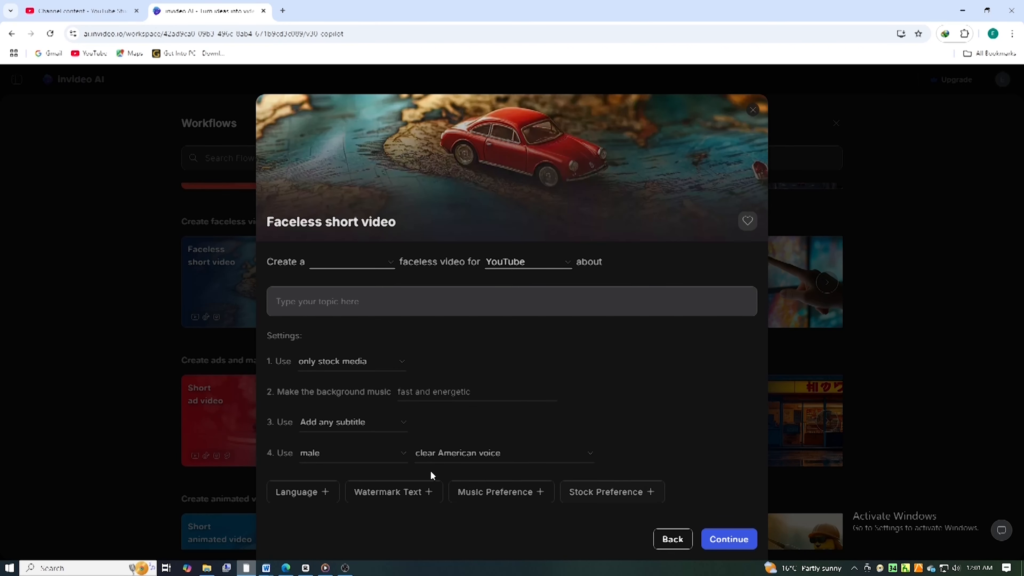
{"action": "left_click", "coordinate": [355, 369]}
{"action": "left_click", "coordinate": [347, 382]}
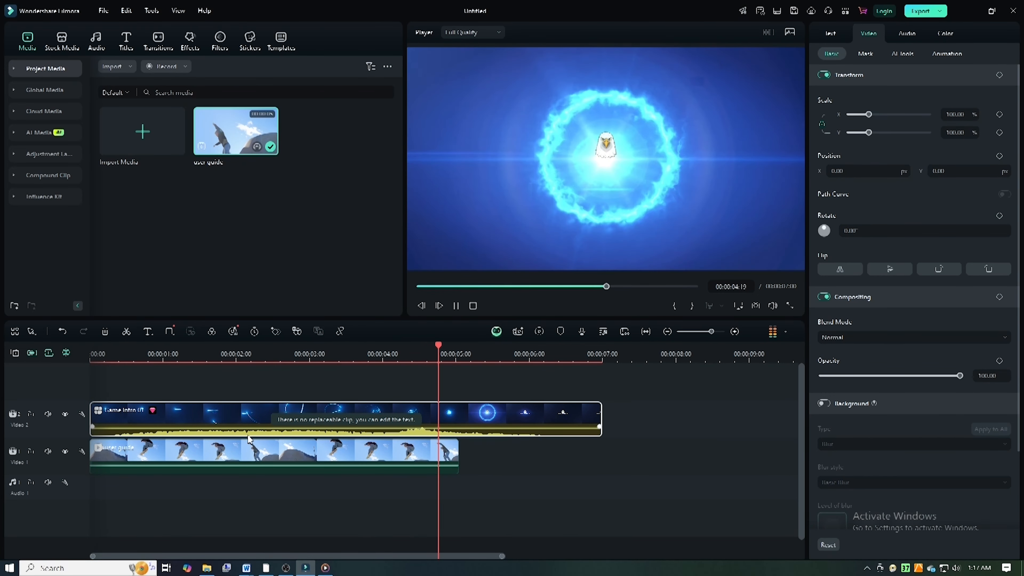
Step: Switch to Filmora, stop playback, expand the Game Intro 01 template into its layers and select the eagle image layer
{"action": "key", "text": "space"}
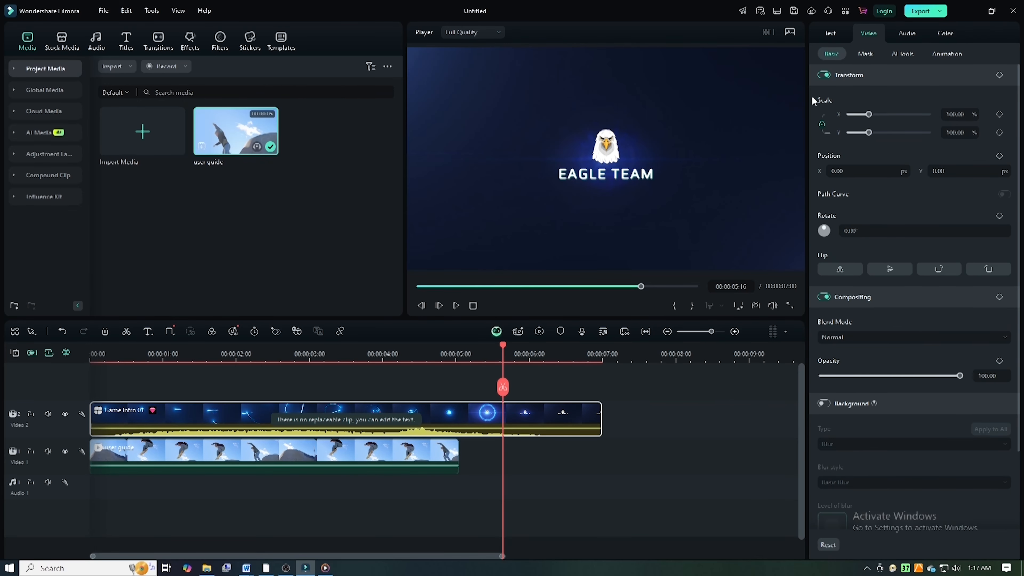
{"action": "double_click", "coordinate": [509, 410]}
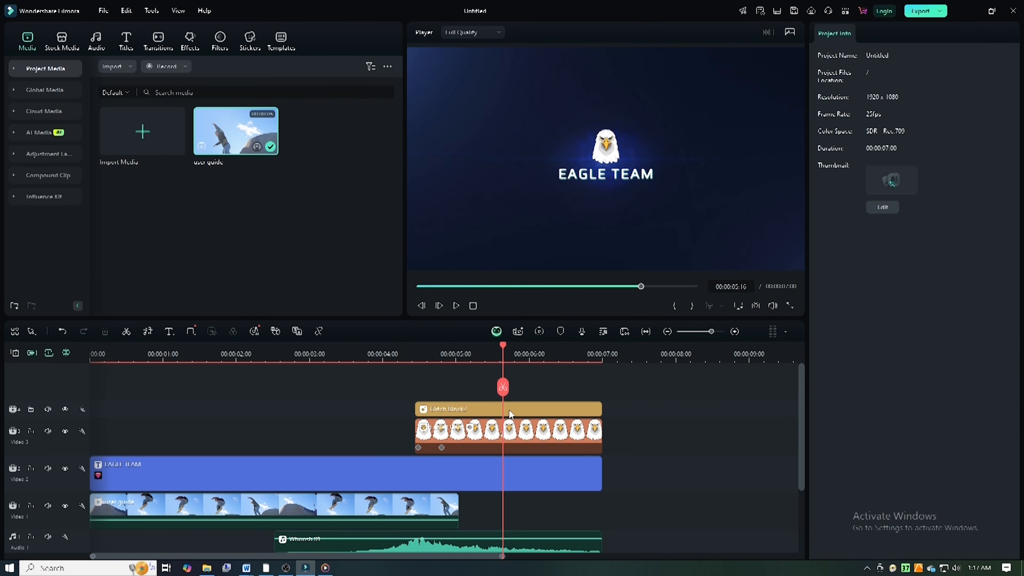
{"action": "left_click", "coordinate": [483, 439]}
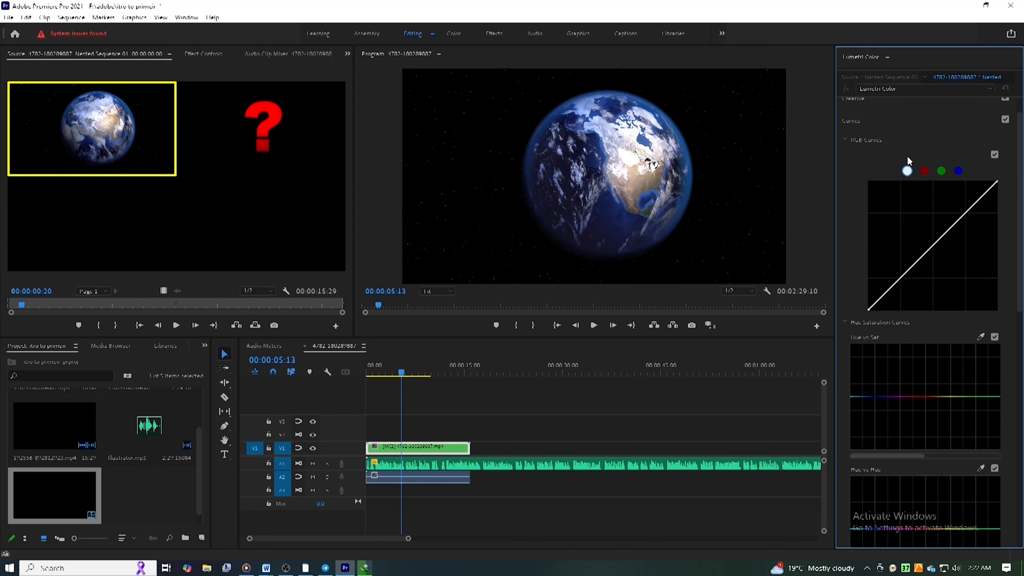
Step: Switch to Premiere Pro, collapse the Curves in Lumetri Color and show the Creative adjustments for the nested clip
{"action": "left_click", "coordinate": [854, 152]}
{"action": "left_click", "coordinate": [858, 130]}
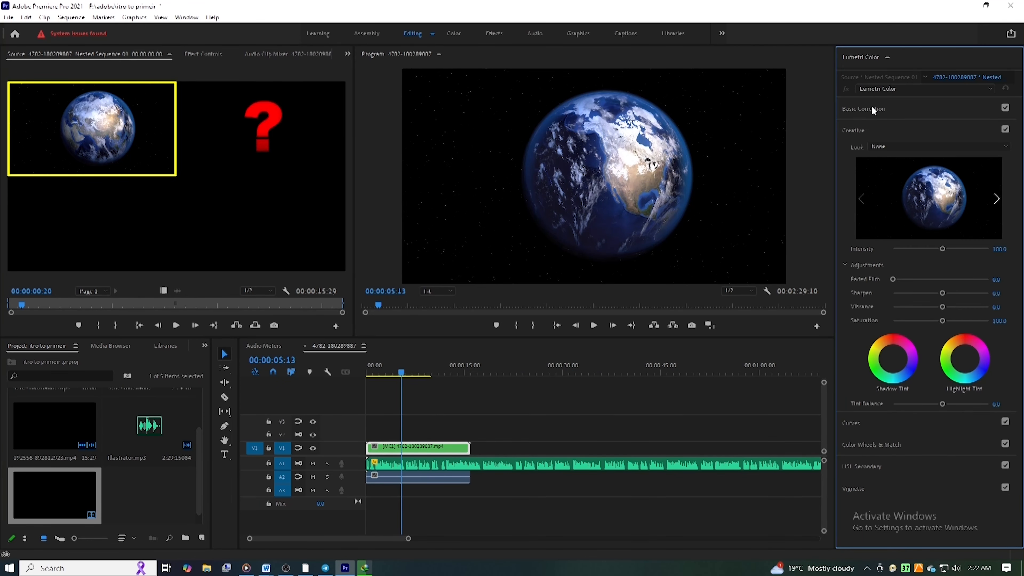
Step: Collapse the Creative section in Lumetri Color and deselect the nested clip in the timeline
{"action": "left_click", "coordinate": [870, 108]}
{"action": "left_click", "coordinate": [866, 112]}
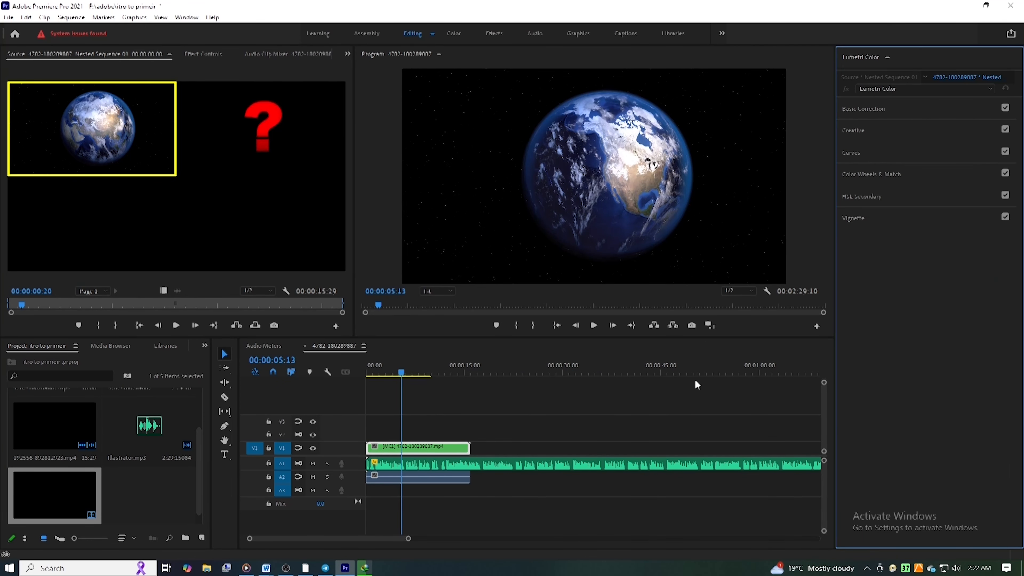
{"action": "scroll", "coordinate": [477, 473], "scroll_direction": "down", "scroll_amount": 1}
{"action": "scroll", "coordinate": [476, 459], "scroll_direction": "up", "scroll_amount": 1}
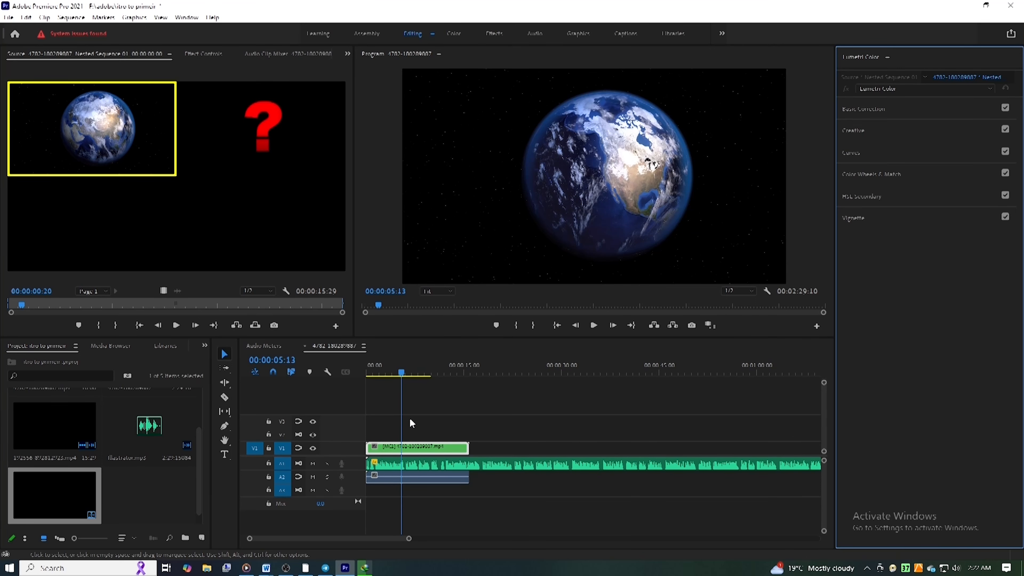
{"action": "left_click", "coordinate": [321, 403]}
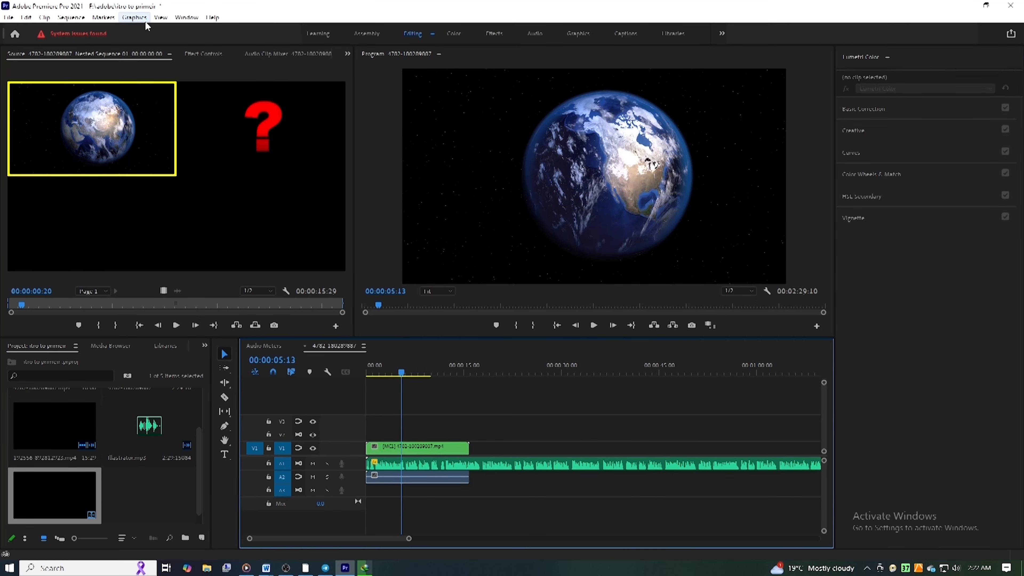
Step: Bring up the Effects panel and look at the Vignette and Basic Correction sections of Lumetri Color
{"action": "left_click", "coordinate": [186, 17]}
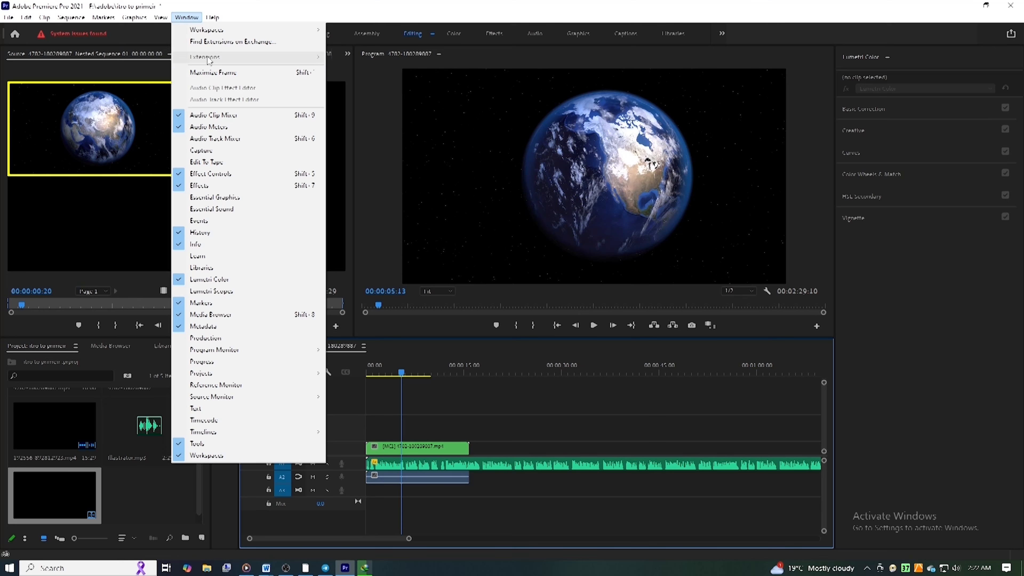
{"action": "left_click", "coordinate": [217, 190]}
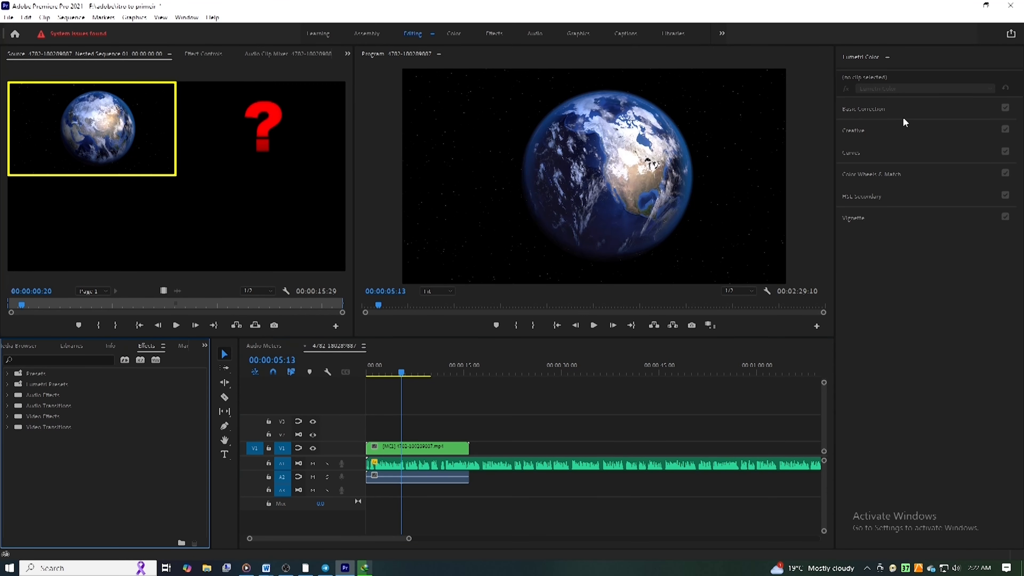
{"action": "left_click", "coordinate": [872, 286]}
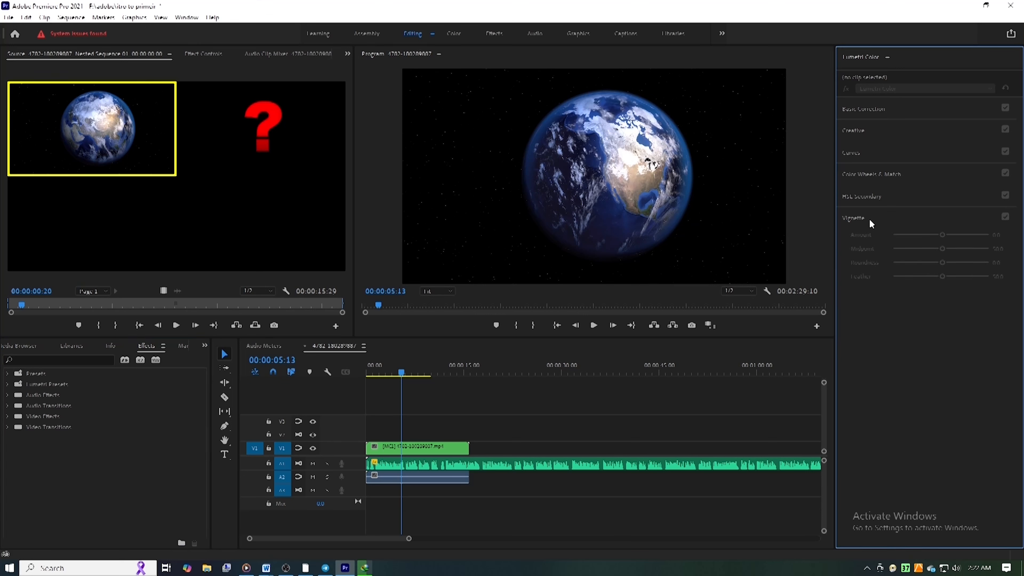
{"action": "left_click", "coordinate": [858, 108]}
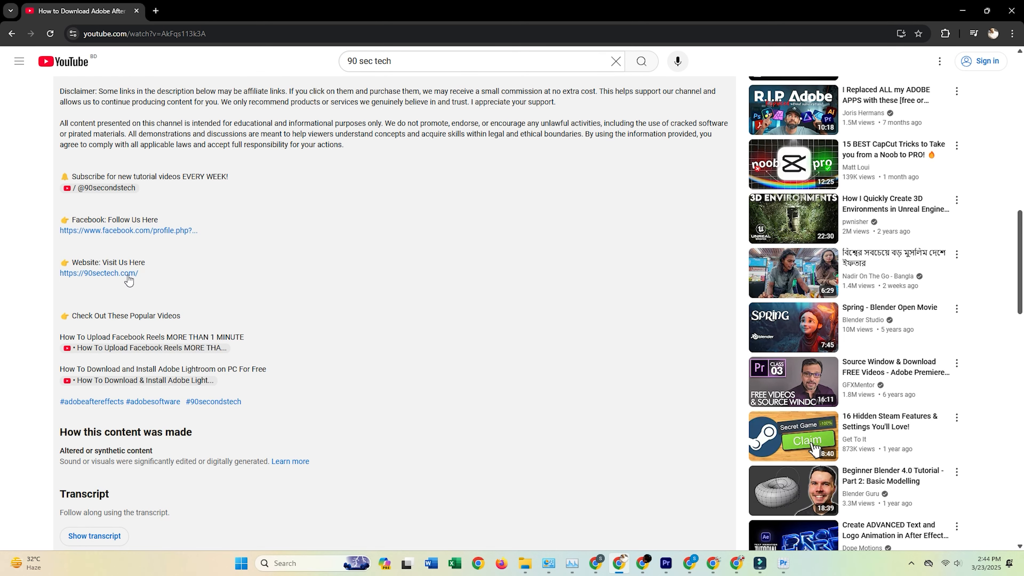
Step: Switch to Chrome, open the 90sectech.com link from the YouTube video description and go to the site's newsletter page
{"action": "left_click", "coordinate": [102, 275]}
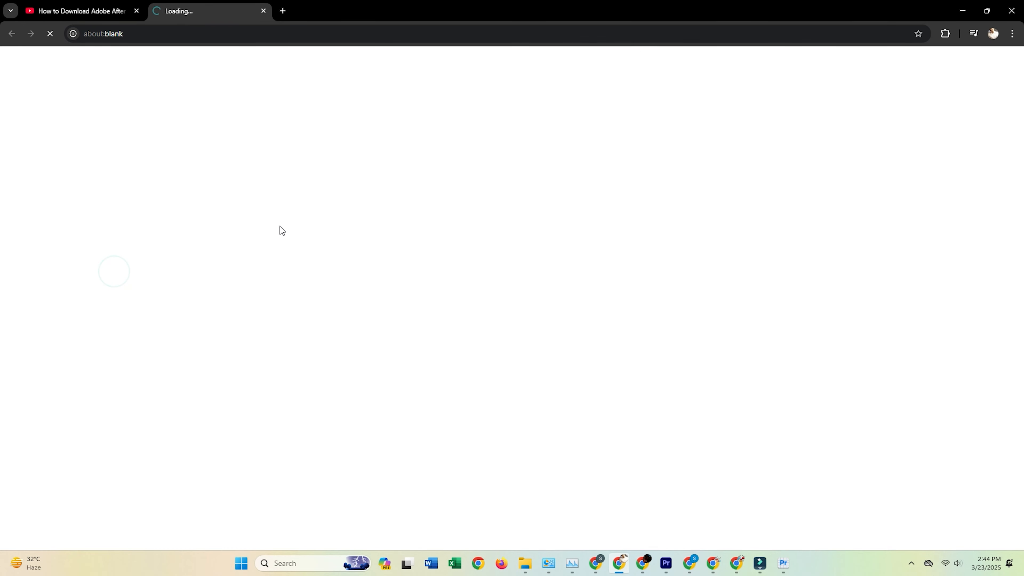
{"action": "left_click", "coordinate": [801, 127]}
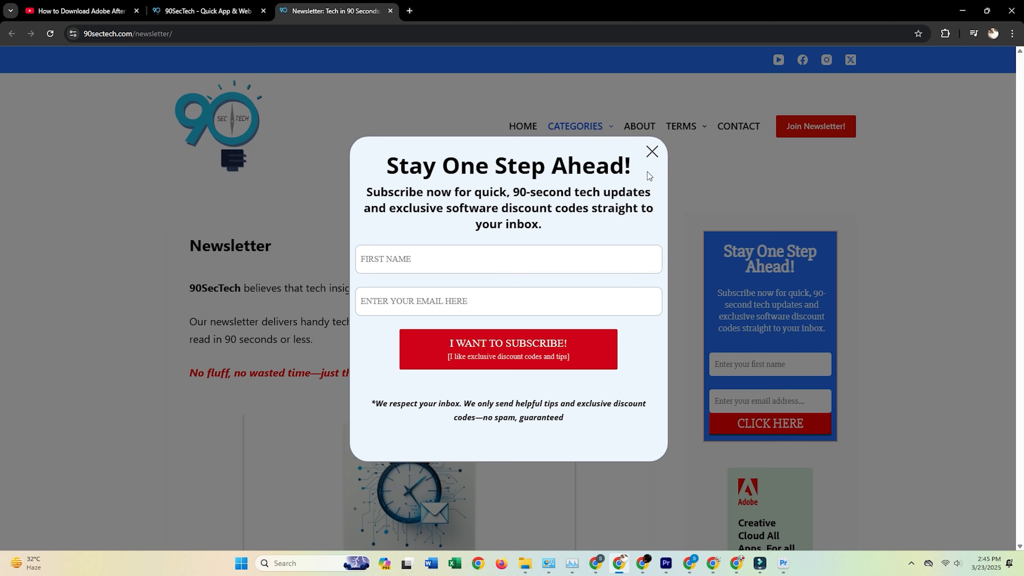
Step: Fill in the newsletter pop-up with NAME as the first name and EMAIL ADDRESS as the email, and close the pop-up
{"action": "left_click", "coordinate": [440, 257]}
{"action": "type", "text": "nam"}
{"action": "key", "text": "BackSpace"}
{"action": "key", "text": "BackSpace"}
{"action": "key", "text": "BackSpace"}
{"action": "type", "text": "NAME"}
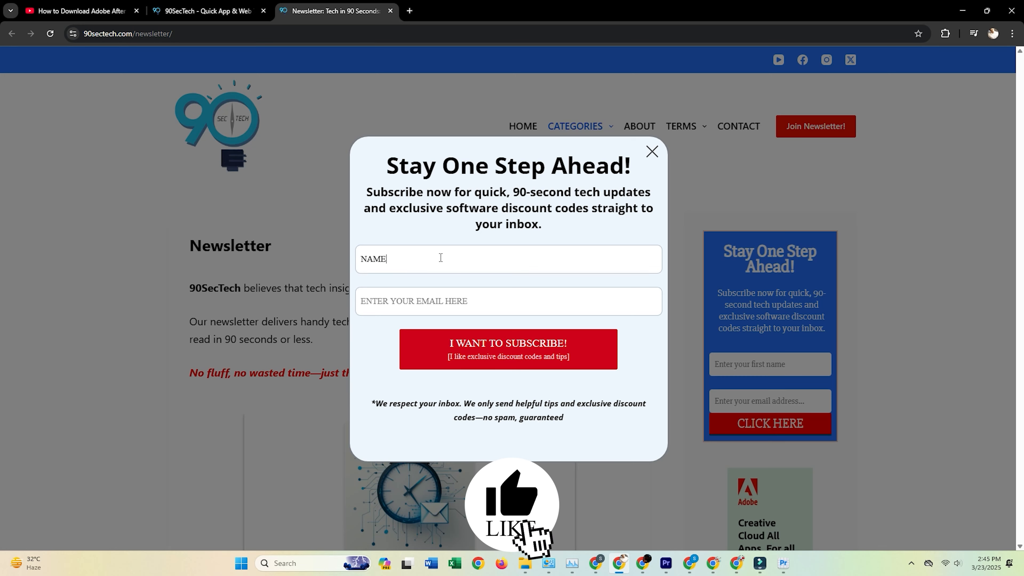
{"action": "key", "text": "Tab"}
{"action": "type", "text": "EMA"}
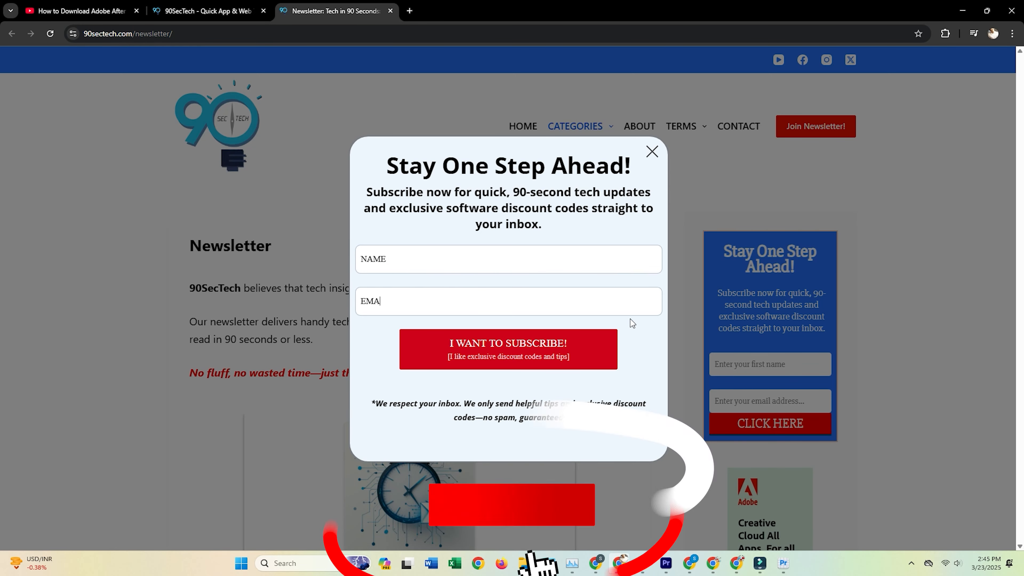
{"action": "type", "text": "IL ADDRESS"}
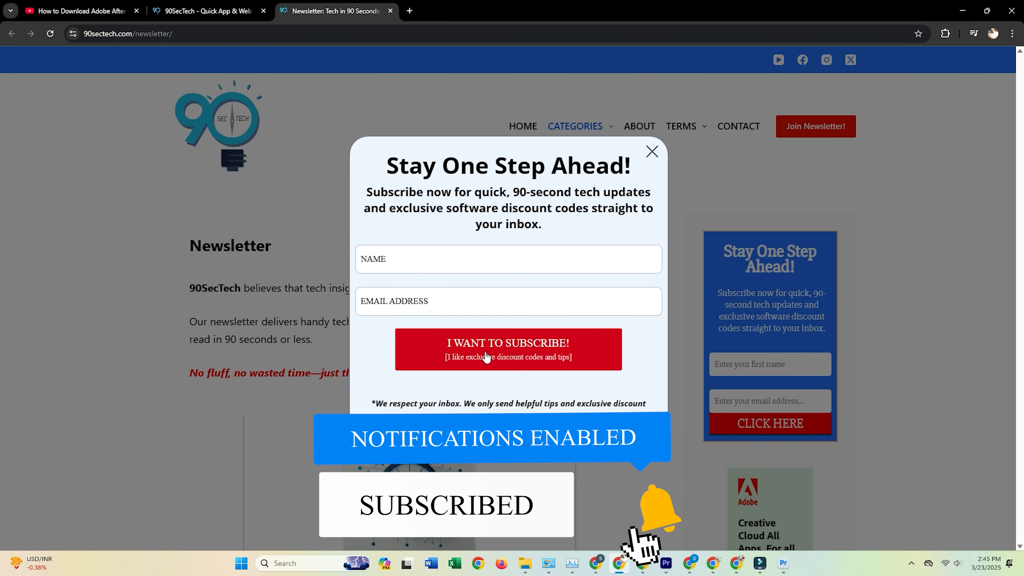
{"action": "left_click", "coordinate": [652, 152]}
{"action": "scroll", "coordinate": [413, 379], "scroll_direction": "down", "scroll_amount": 5}
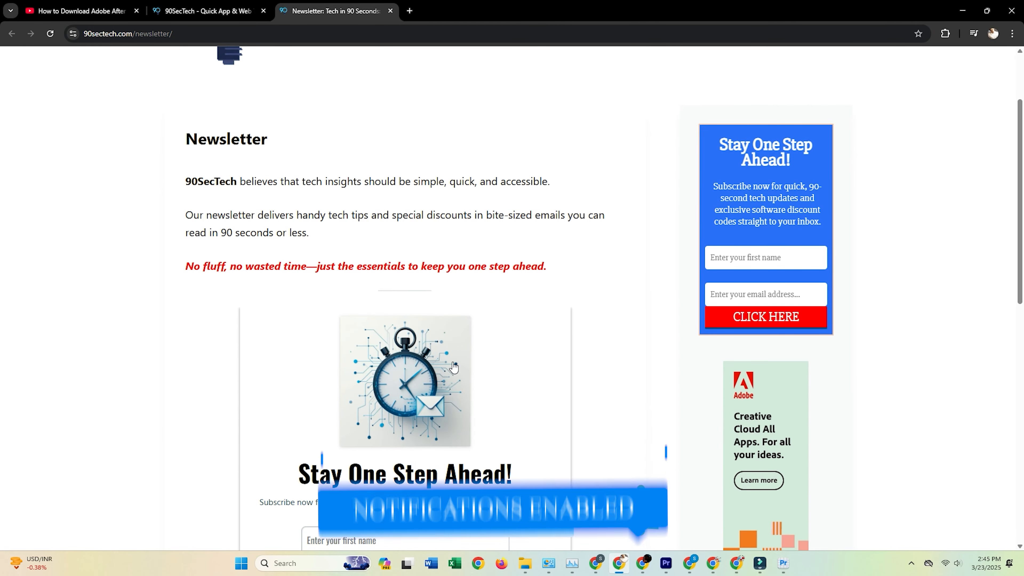